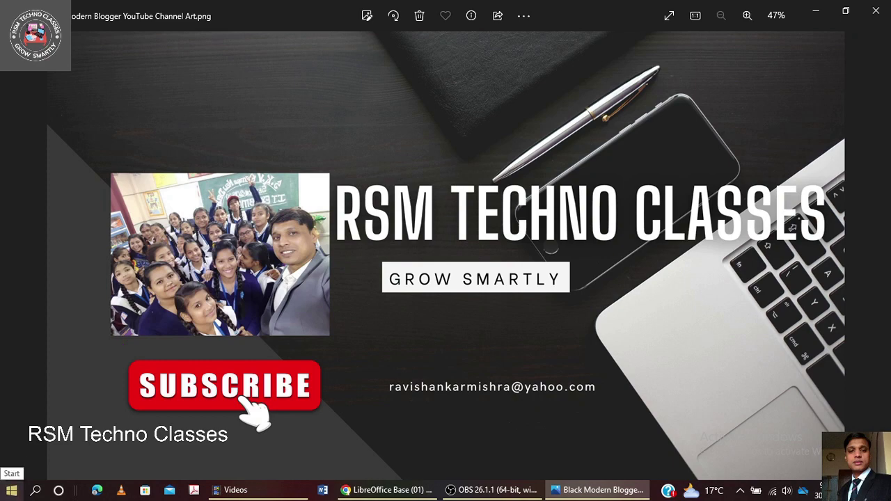
Search the installed apps for "base" and launch LibreOffice Base.
left_click(11, 490)
type("l")
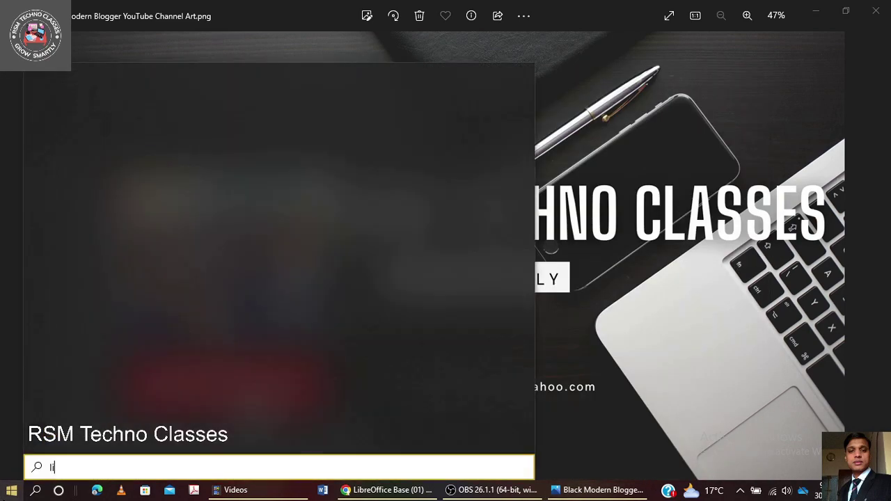
type("ib")
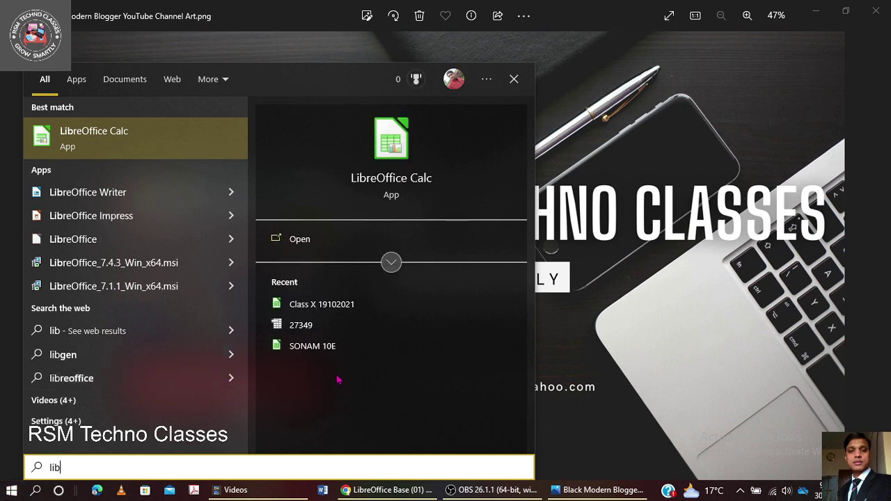
key("BackSpace")
key("BackSpace")
key("BackSpace")
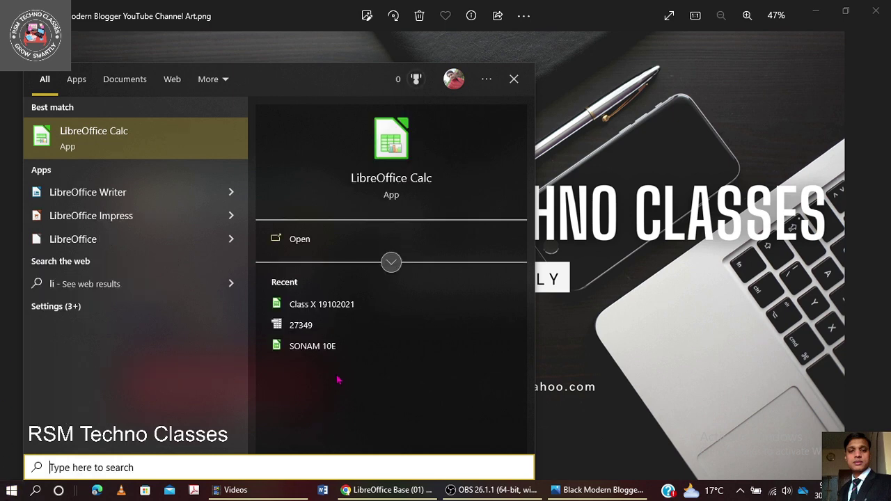
type("base")
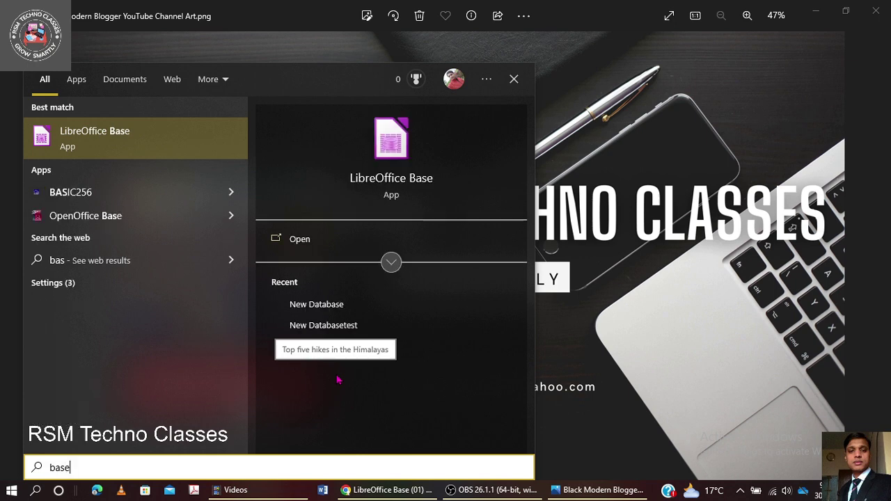
left_click(152, 142)
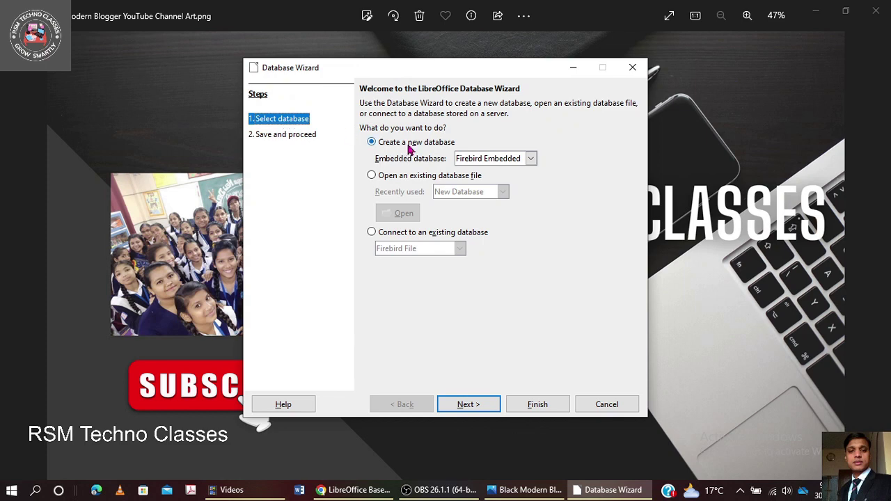
Choose to create a new database with Firebird Embedded as its type and continue to the save settings.
left_click(532, 160)
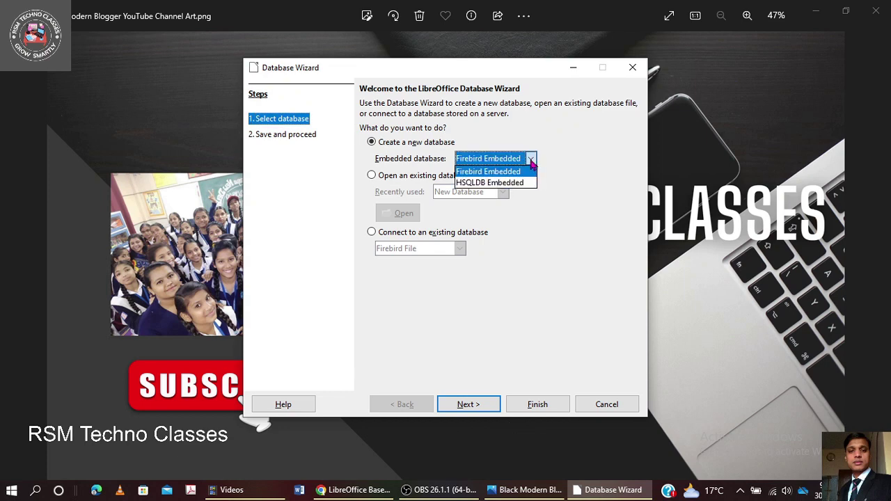
left_click(531, 161)
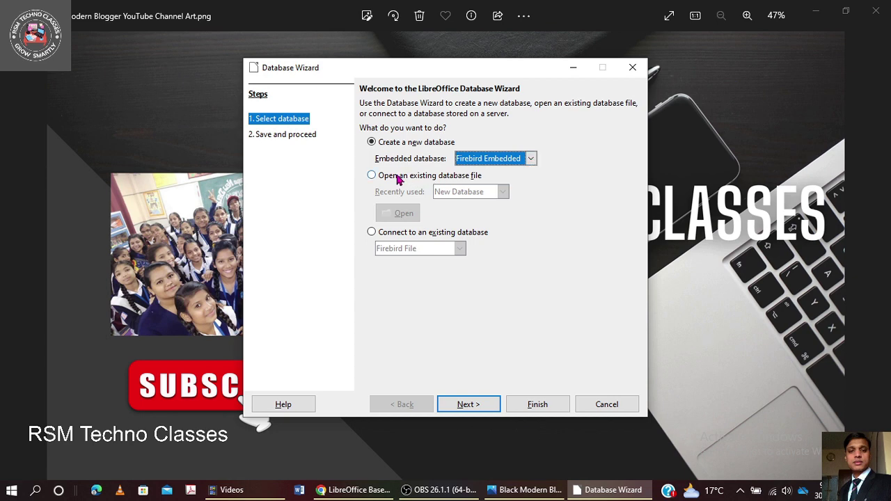
left_click(459, 179)
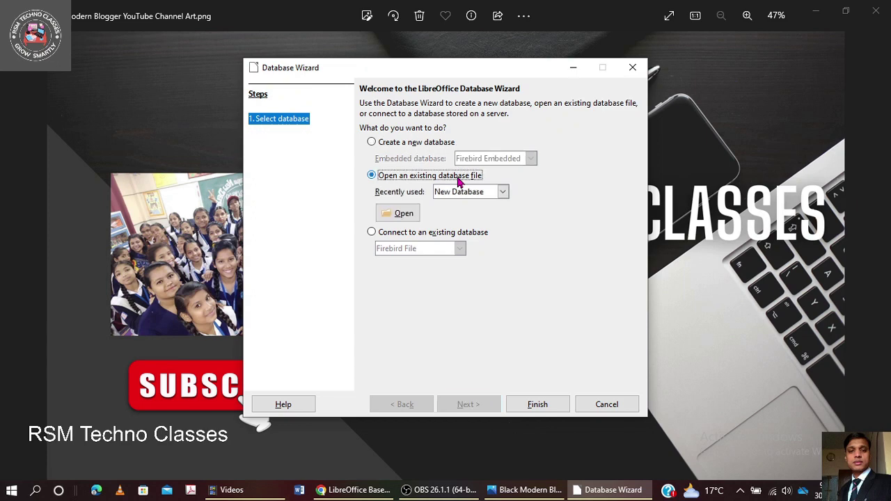
left_click(408, 237)
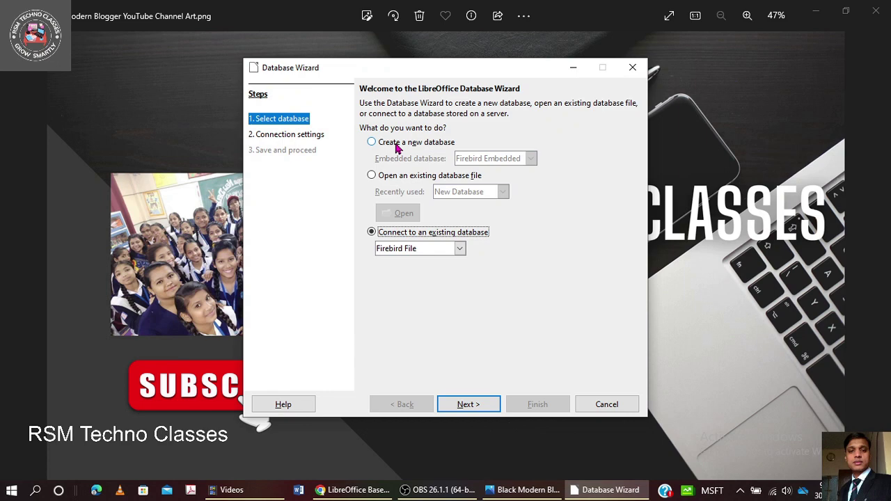
left_click(397, 146)
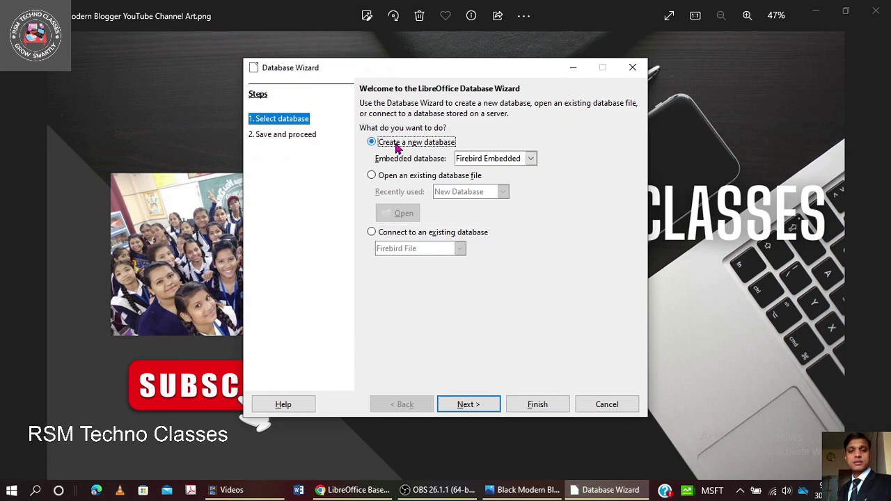
left_click(532, 160)
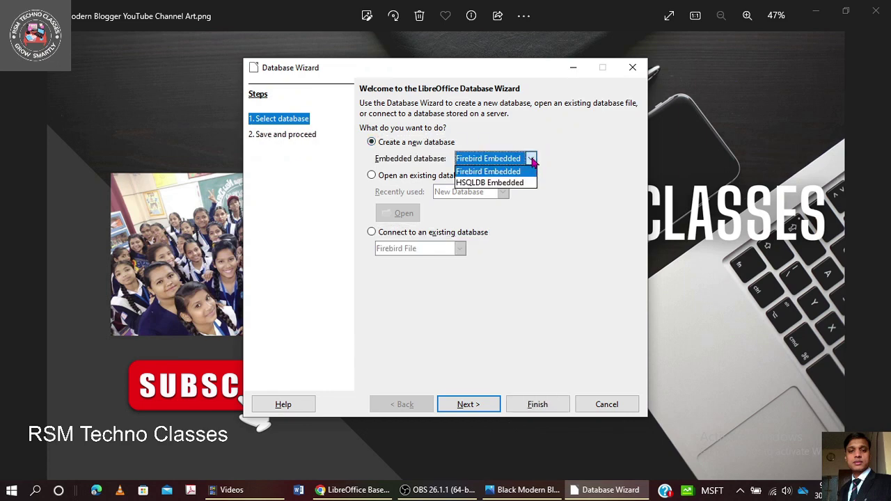
left_click(531, 159)
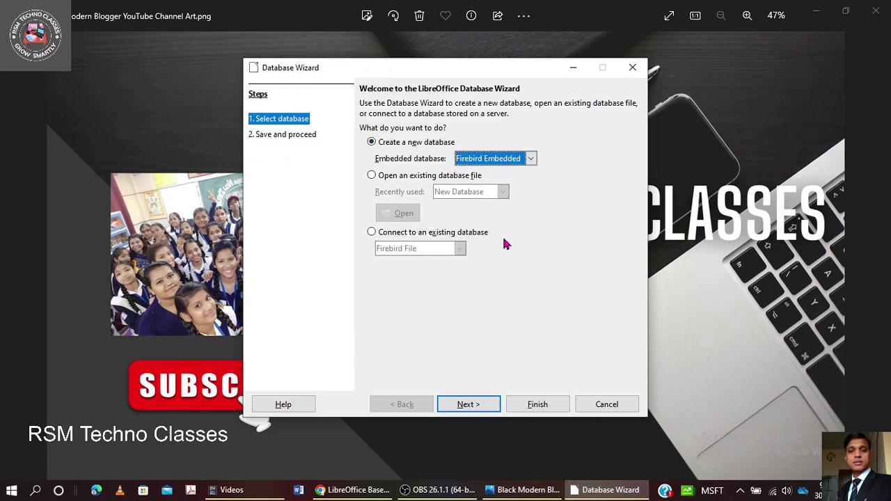
left_click(466, 405)
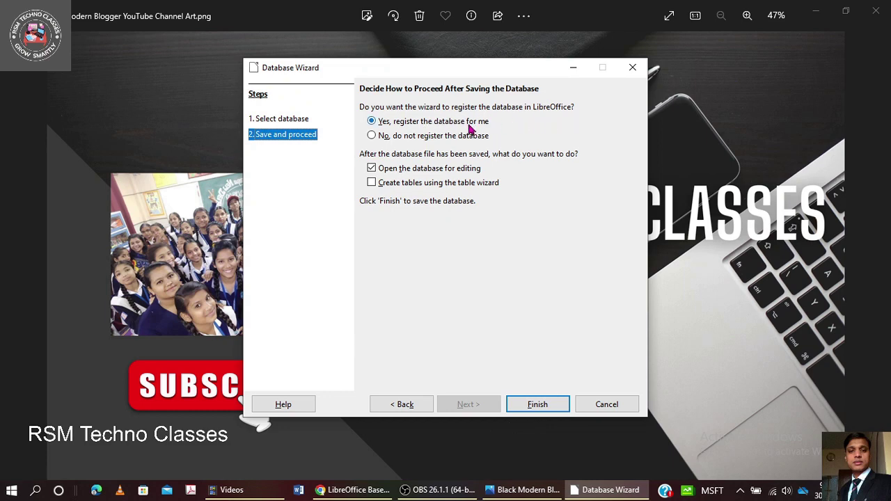
Choose not to register the database, enable creating tables with the table wizard, and finish the Database Wizard.
left_click(374, 137)
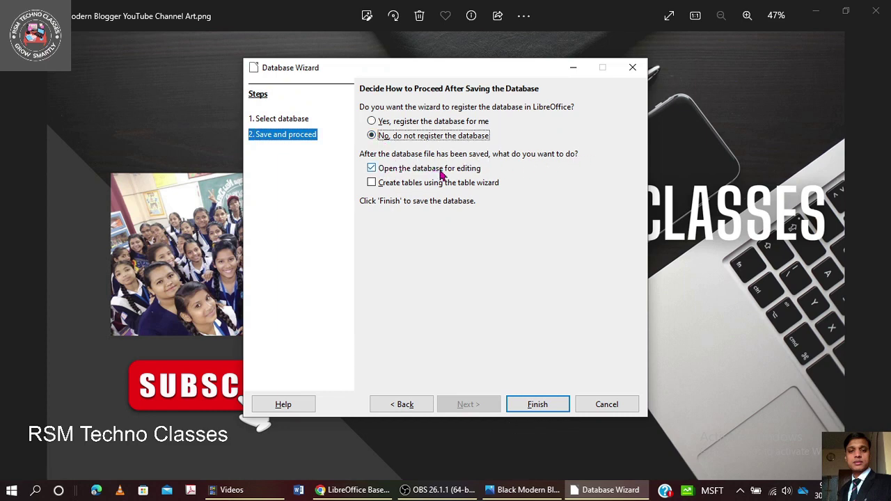
left_click(373, 183)
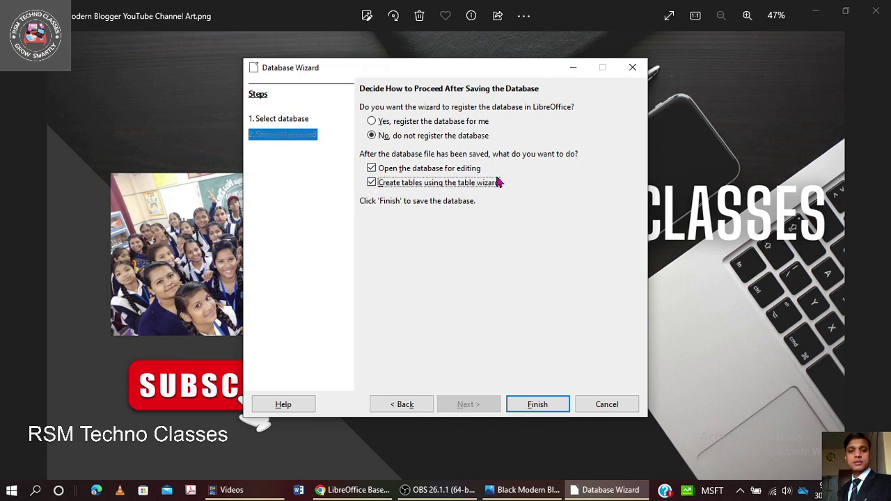
left_click(538, 410)
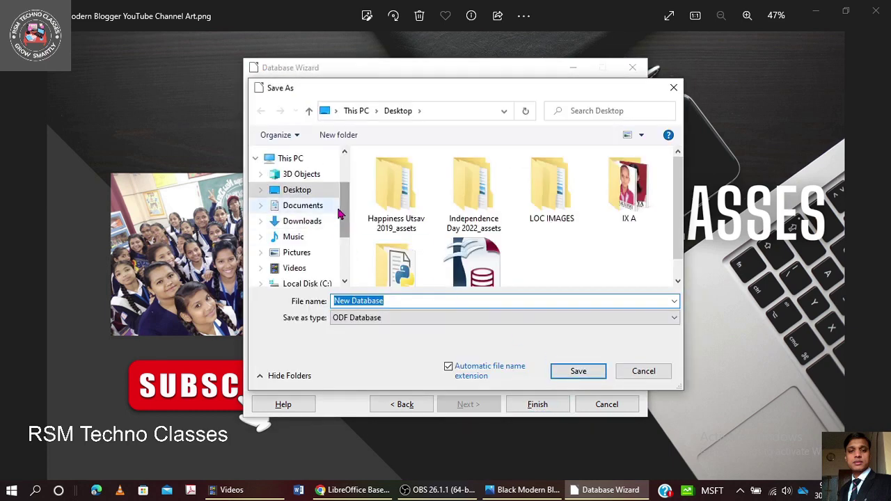
Save the database on the Desktop as Database1 and dismiss the request to enable the Java runtime environment.
scroll(343, 209, "up", 1)
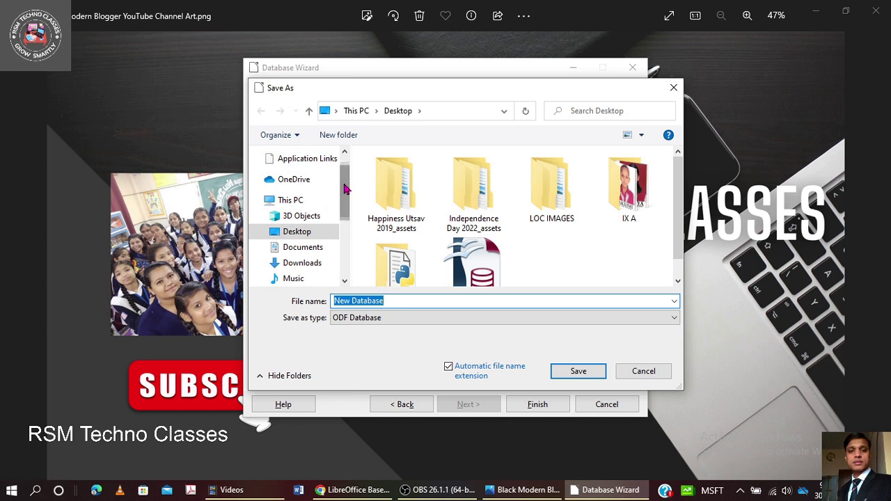
left_click(397, 300)
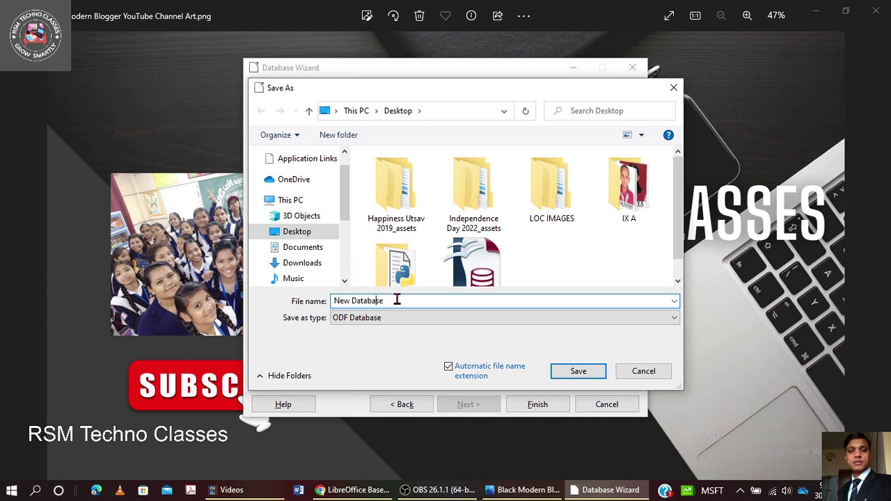
key("BackSpace")
key("BackSpace")
key("BackSpace")
key("BackSpace")
type("1")
left_click(286, 233)
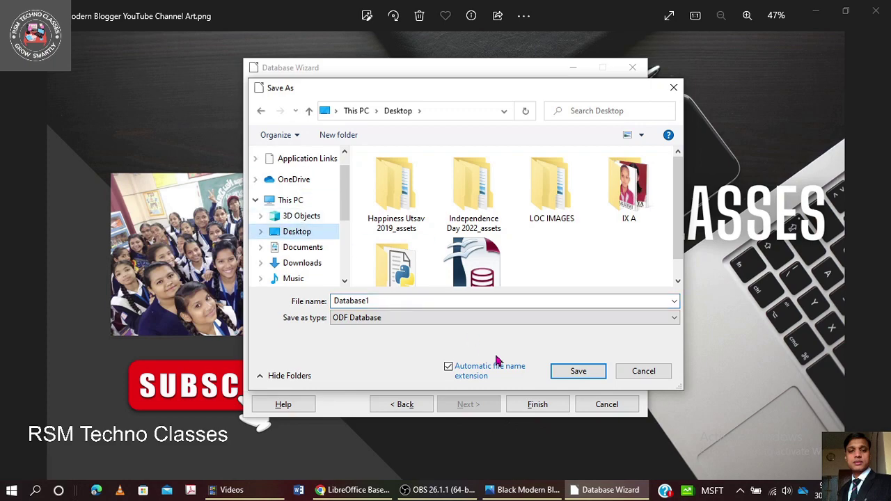
left_click(567, 375)
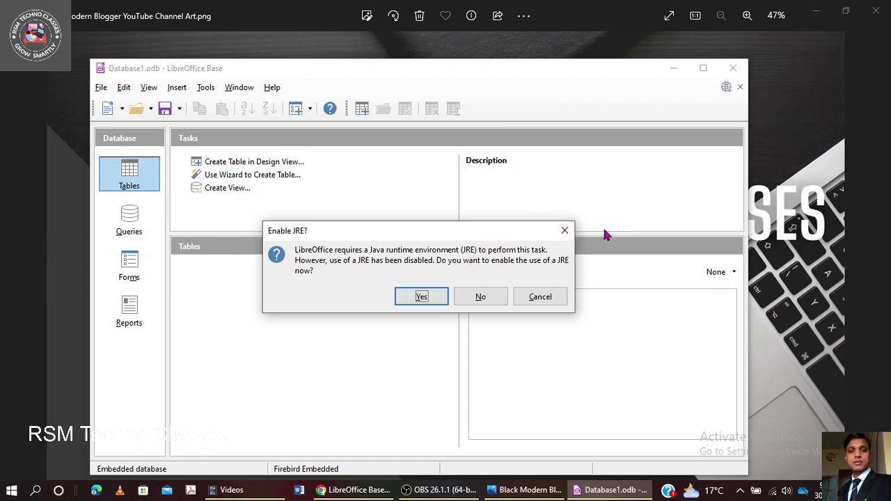
left_click(564, 230)
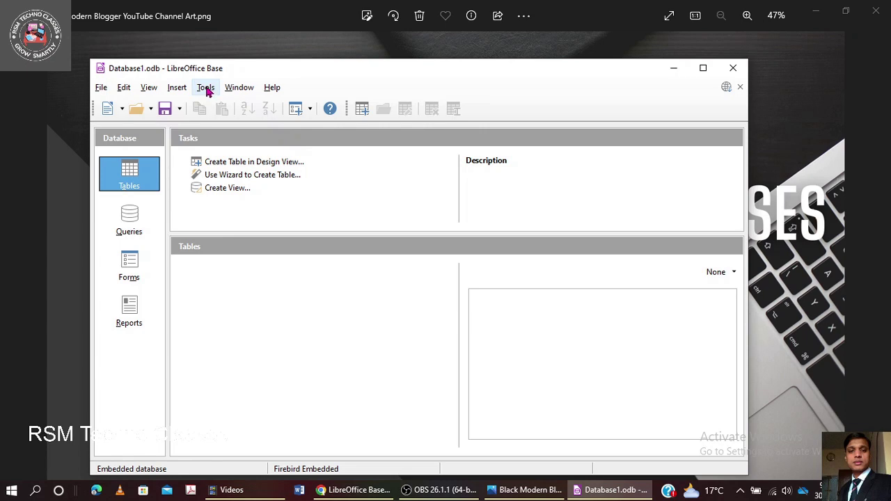
Toggle the use of a Java runtime environment in the advanced LibreOffice options, leave it off, and apply the settings.
left_click(206, 88)
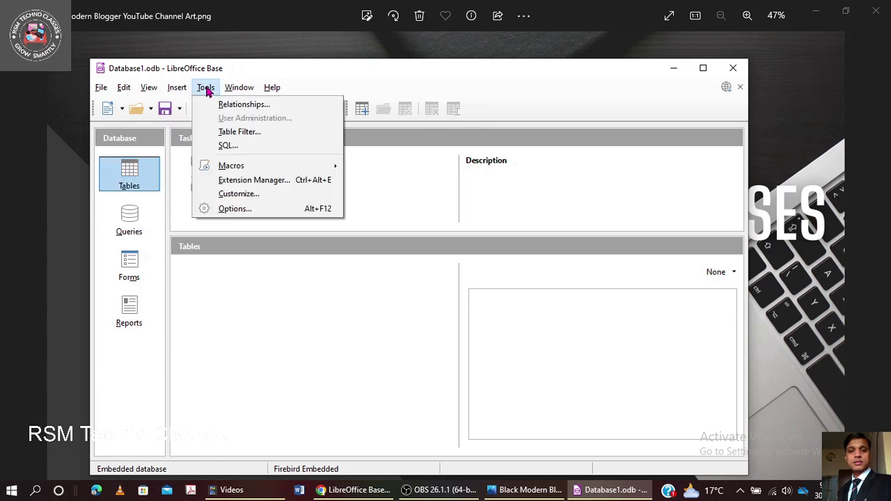
left_click(229, 210)
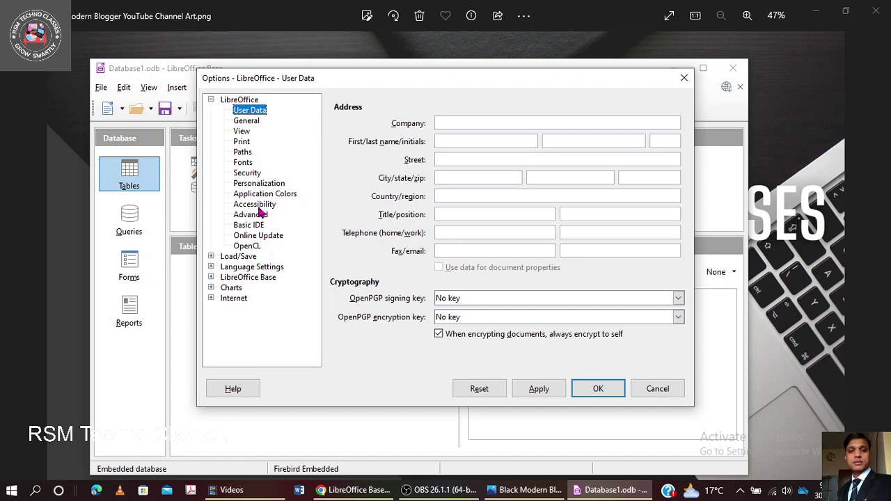
left_click(256, 218)
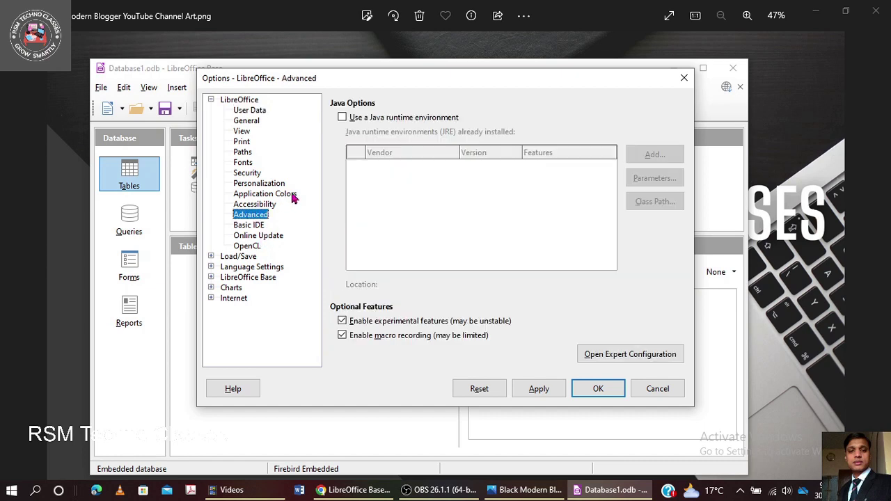
left_click(343, 117)
left_click(342, 117)
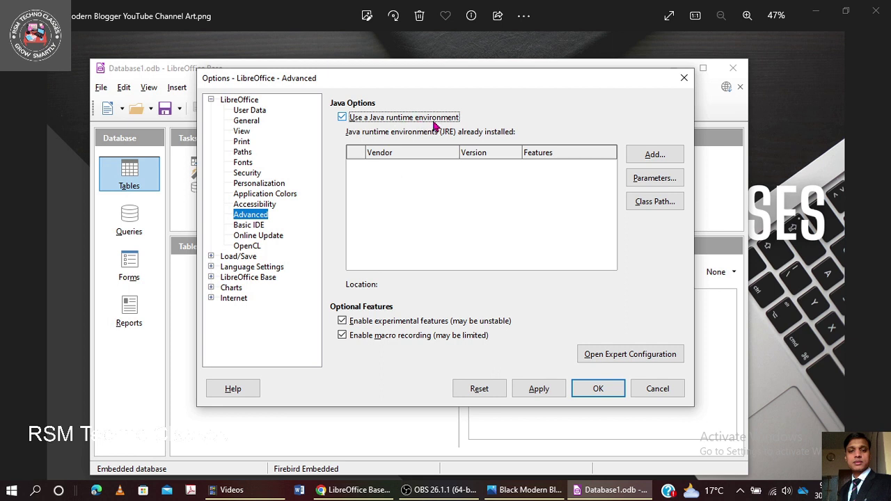
left_click(342, 118)
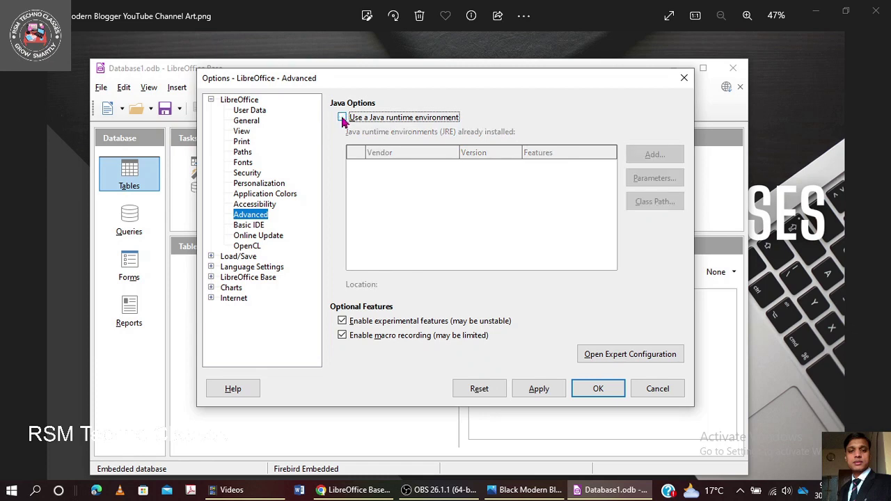
left_click(543, 395)
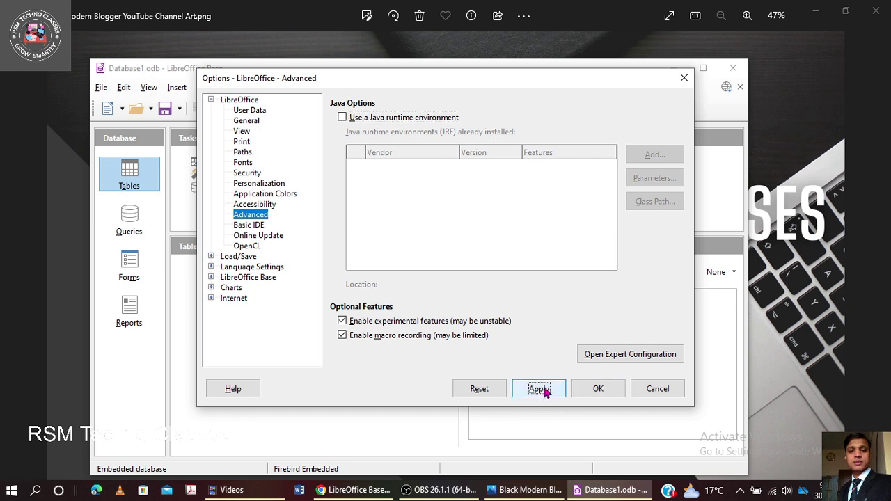
left_click(543, 392)
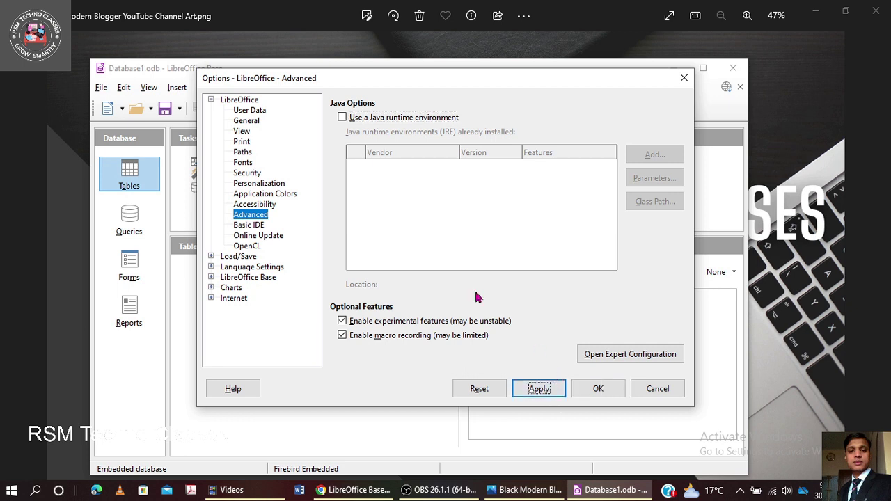
left_click(543, 393)
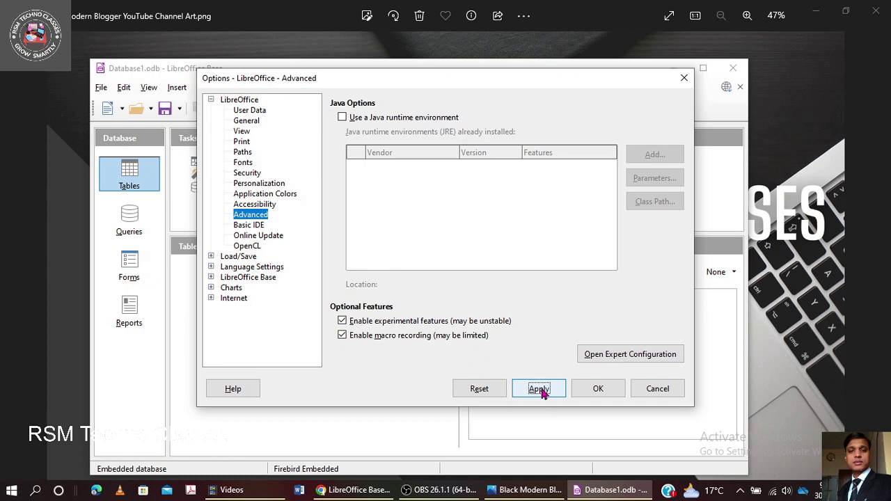
left_click(600, 389)
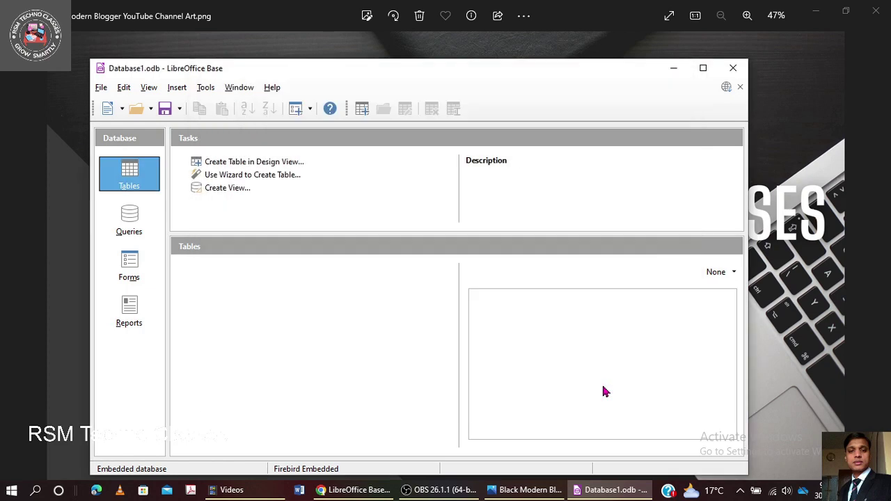
Maximize the database window and open a new table in Design View, restoring the table design window to a smaller size.
left_click(703, 69)
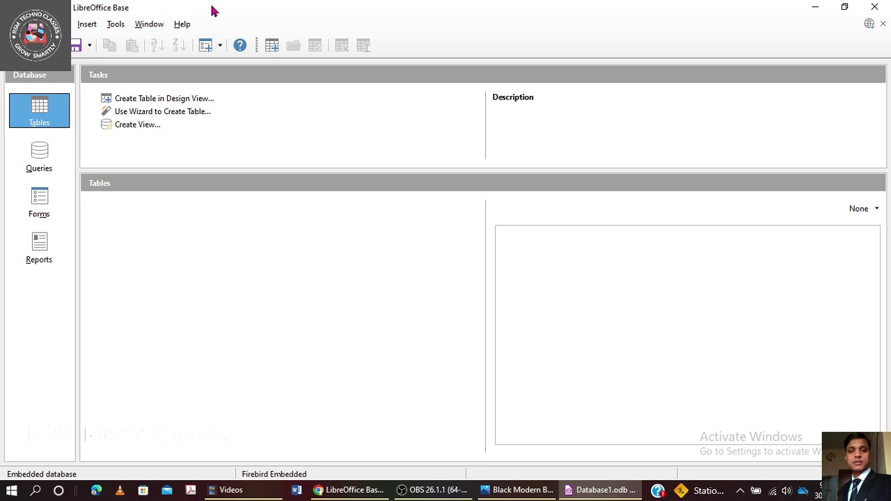
left_click_drag(213, 11, 311, 67)
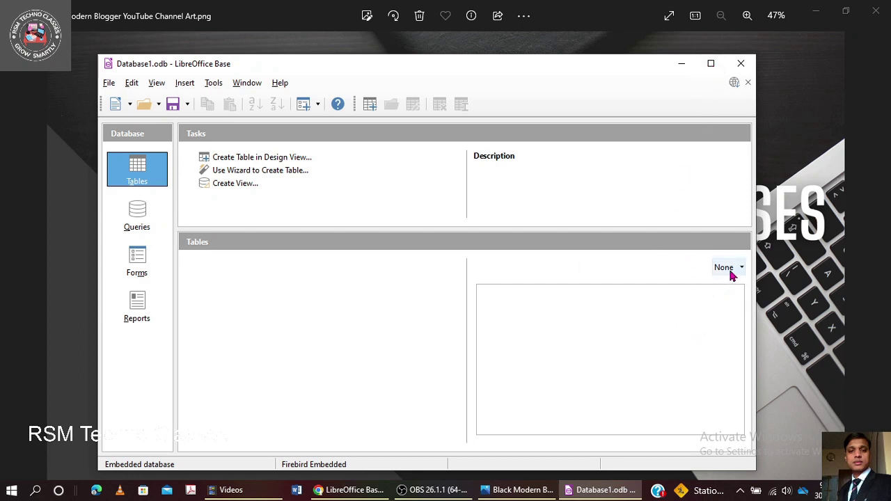
left_click(710, 64)
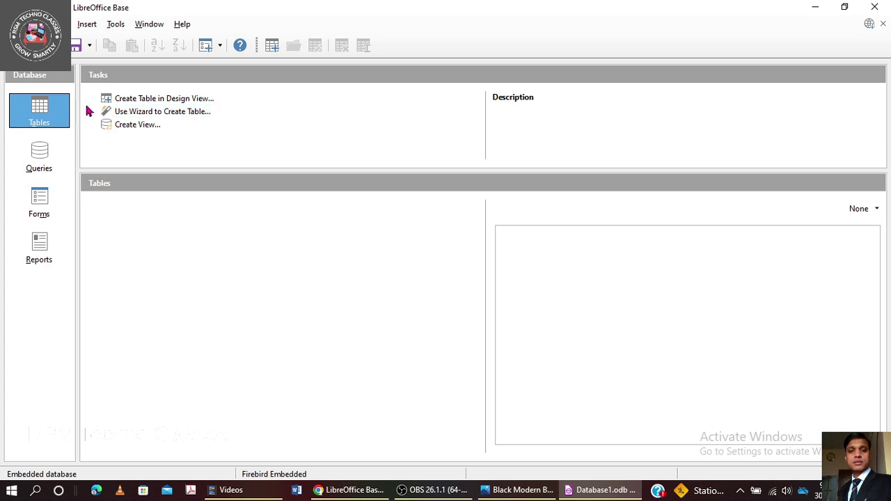
left_click(156, 99)
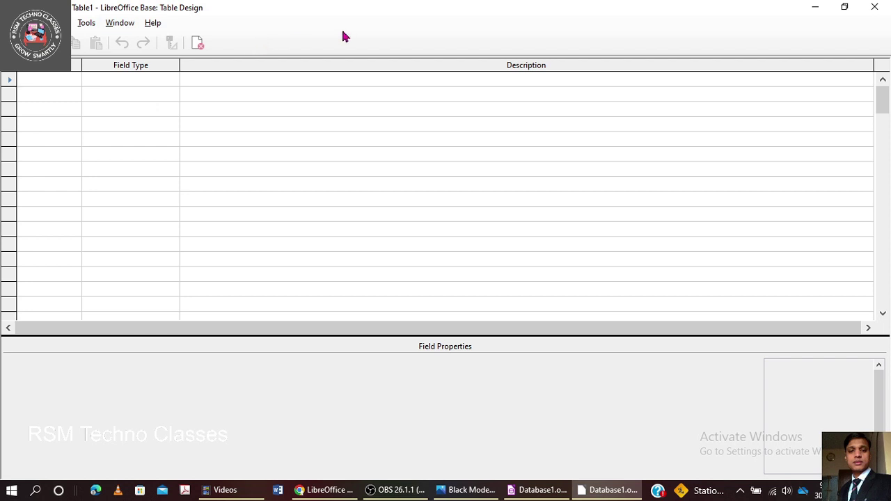
left_click(844, 8)
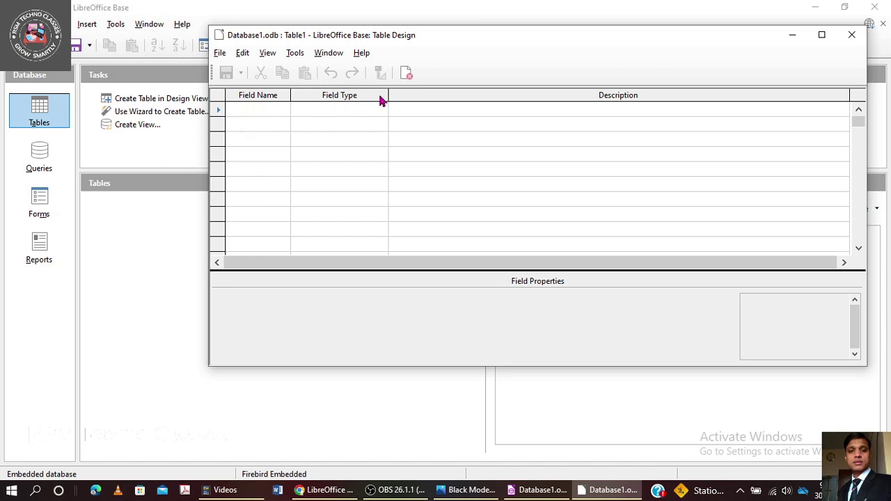
Add a first field named S.No. to the table and set its type to Number [ NUMERIC ].
left_click(258, 110)
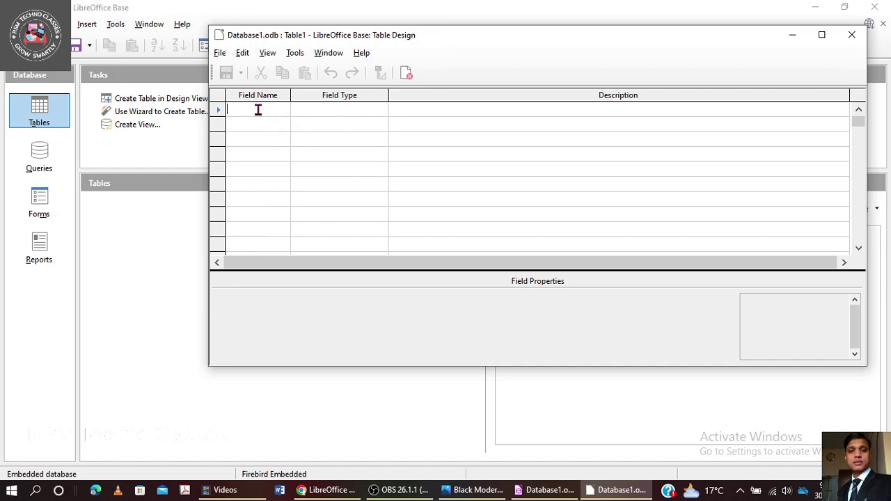
type("S.No.")
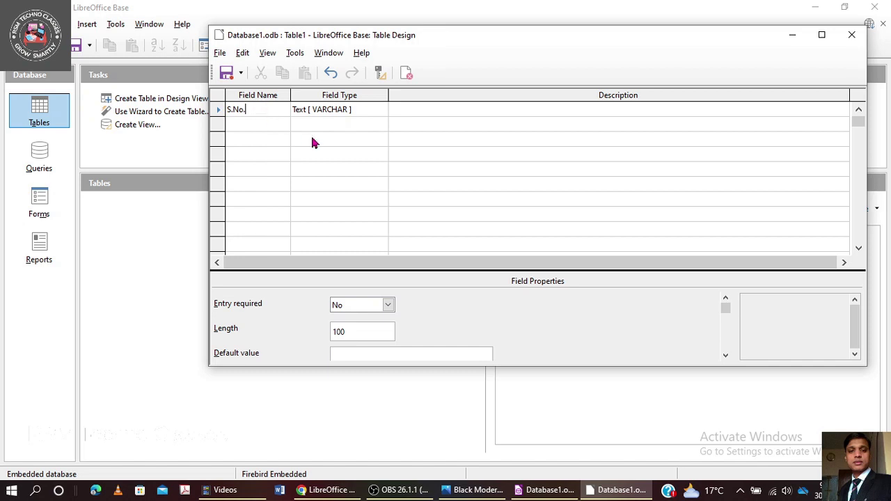
left_click(353, 116)
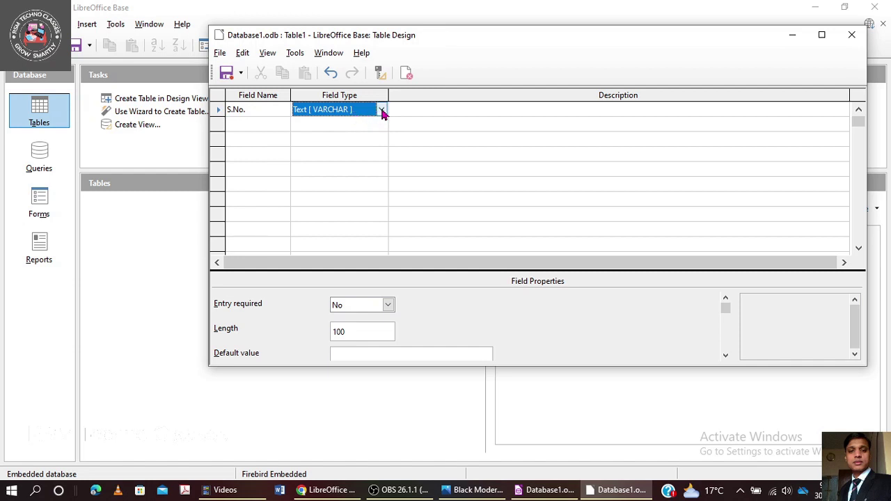
left_click(382, 111)
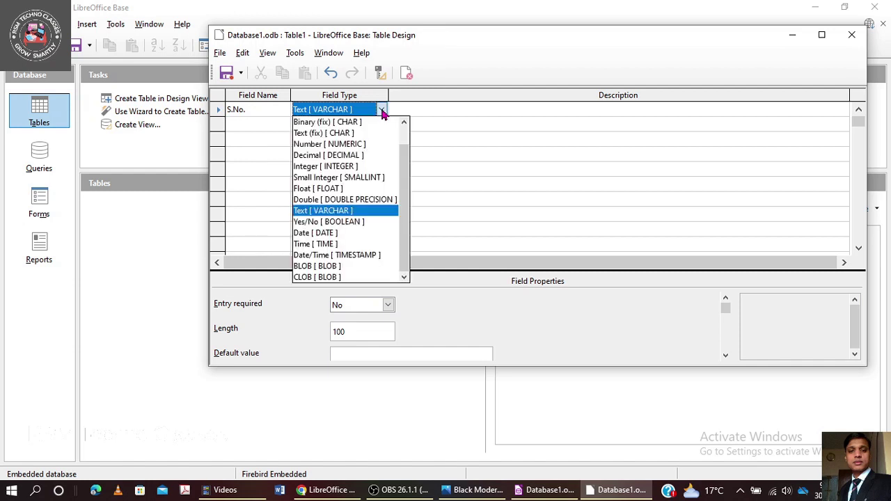
left_click(361, 144)
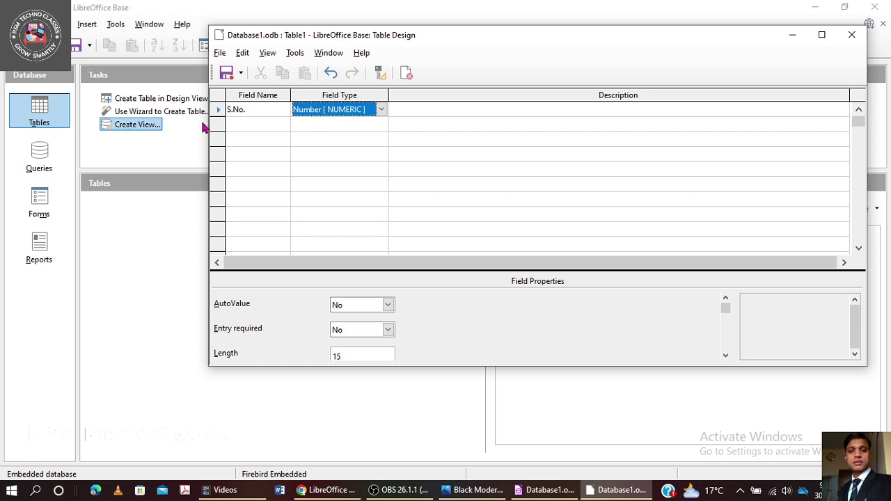
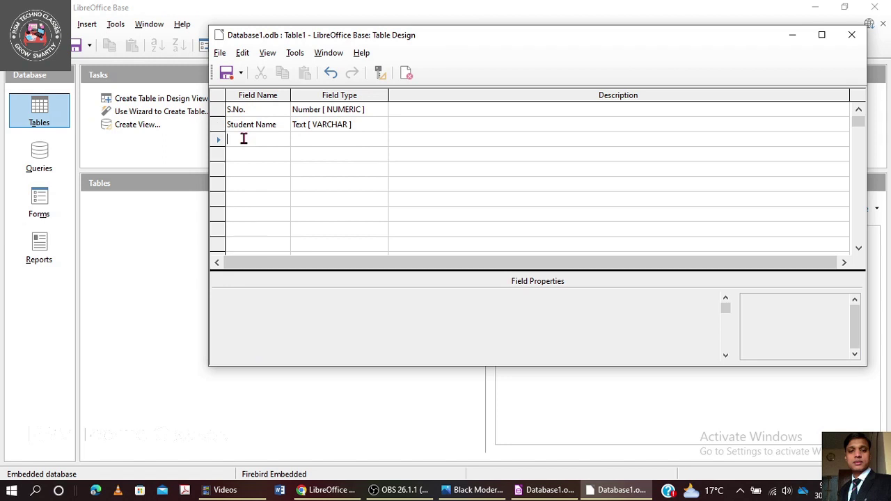
Add a Roll No. field below Student Name and set its type to Number [ NUMERIC ].
type("Roll No.")
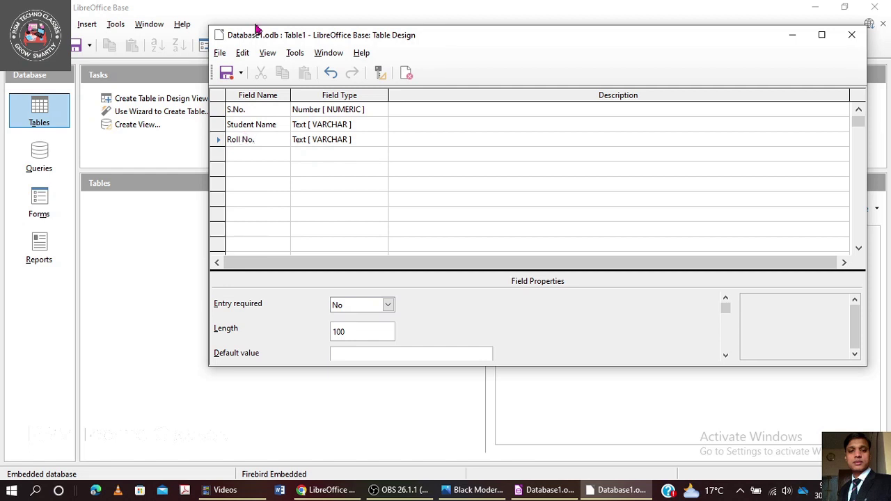
left_click(357, 141)
left_click(381, 141)
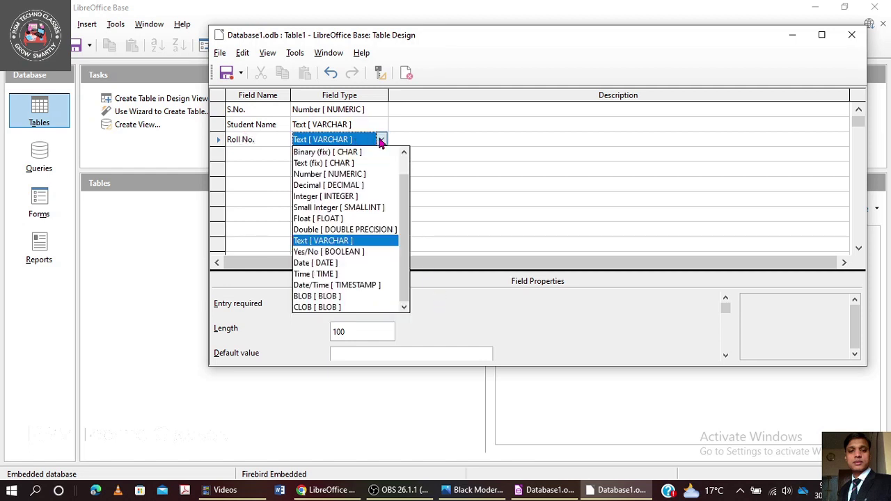
left_click(366, 175)
Add a Student ID field below Roll No. and set its type to Number [ NUMERIC ].
left_click(245, 153)
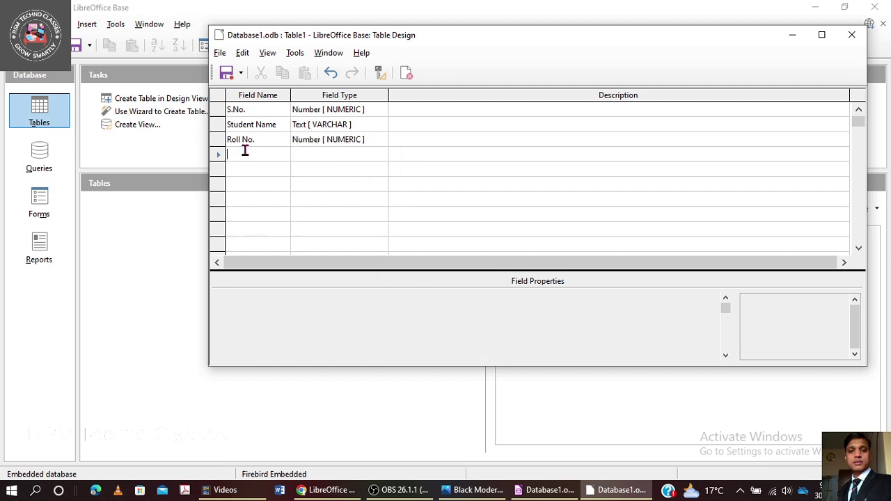
type("St")
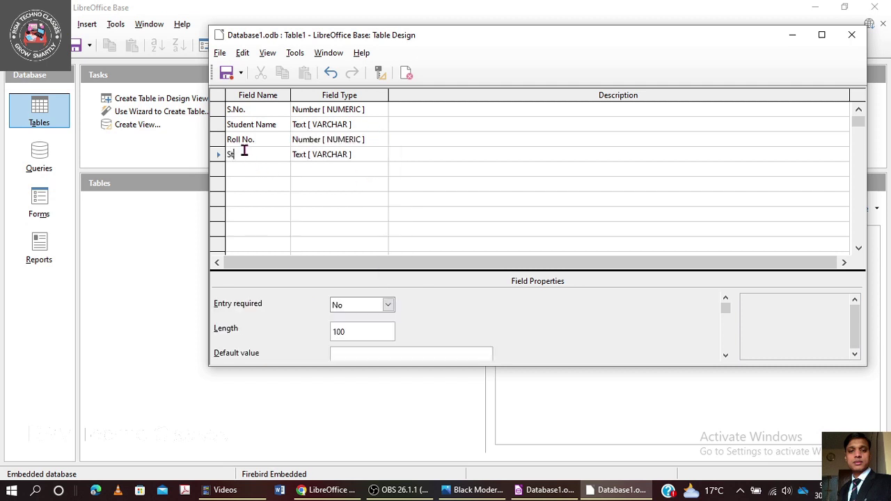
type("udent ID")
left_click(334, 157)
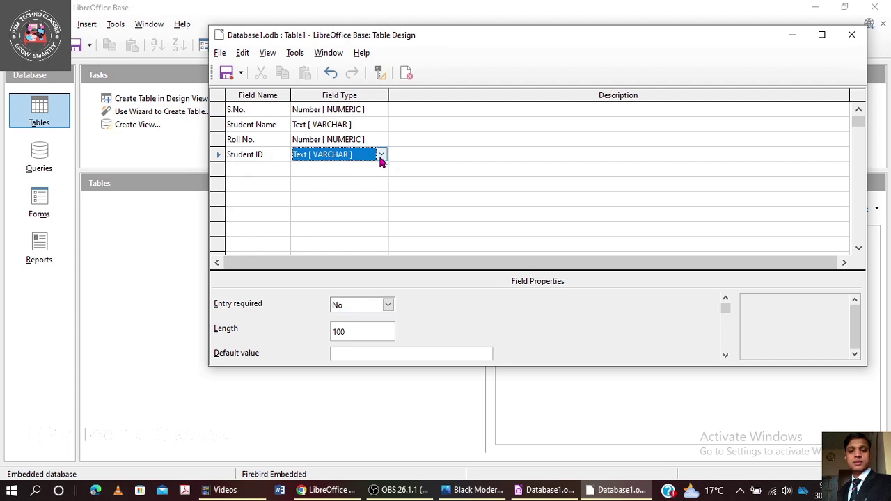
left_click(381, 156)
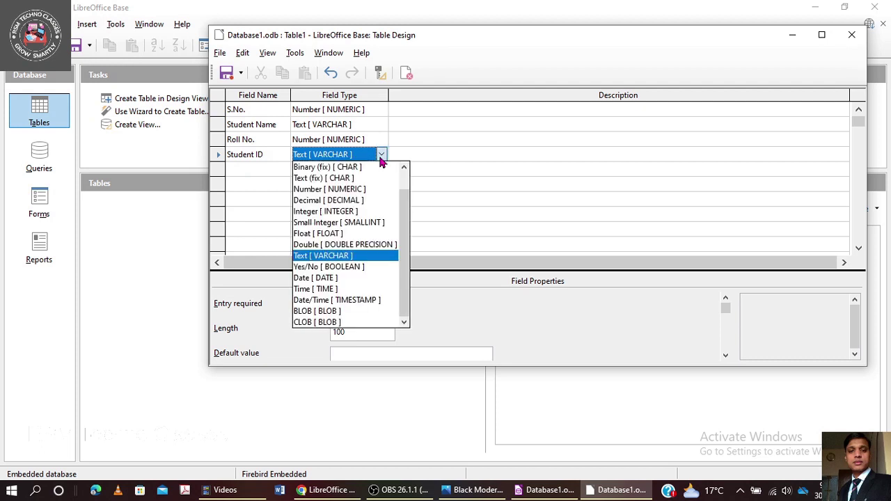
left_click(355, 190)
Add a Father's Name field below Student ID, keeping its type as Text [ VARCHAR ].
left_click(235, 170)
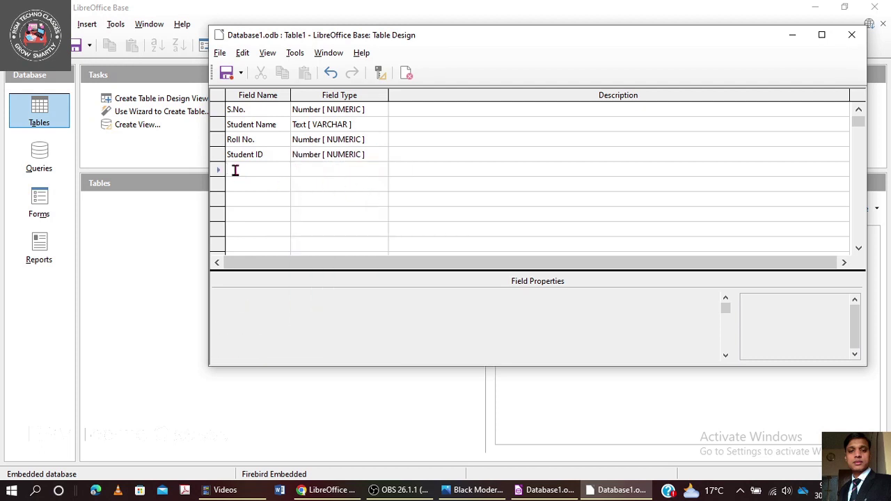
type("Pa")
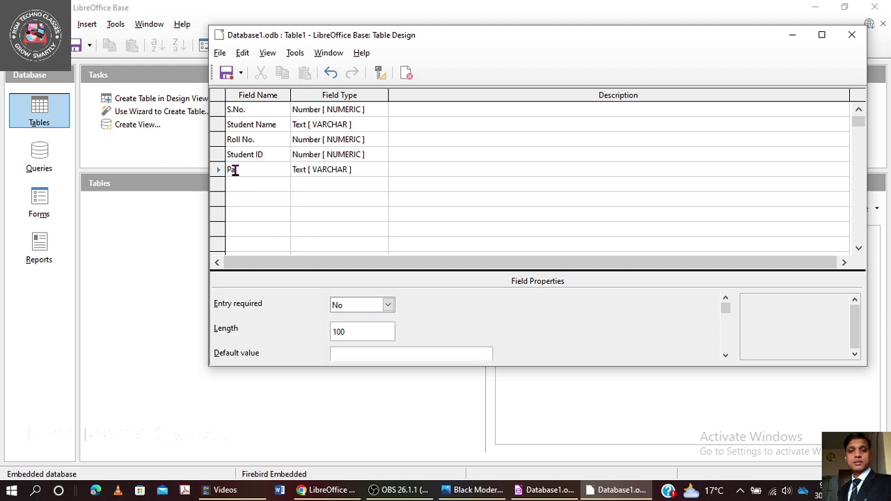
key("BackSpace")
key("BackSpace")
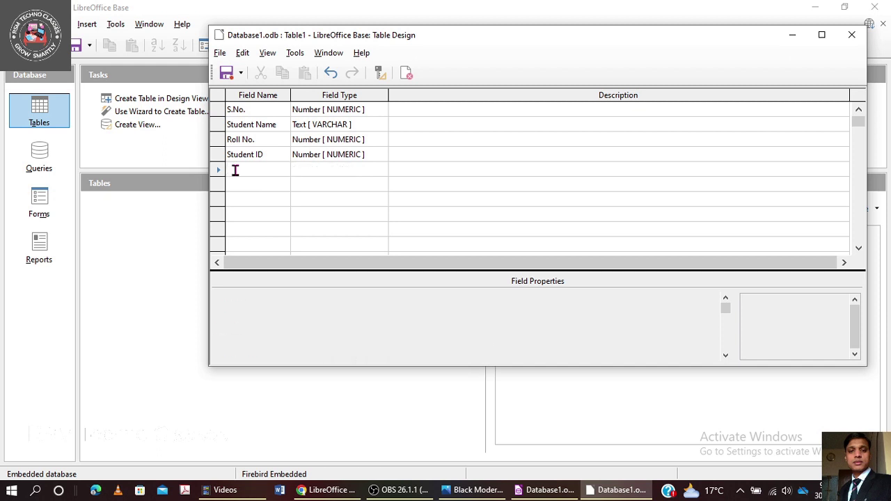
type("Fathe")
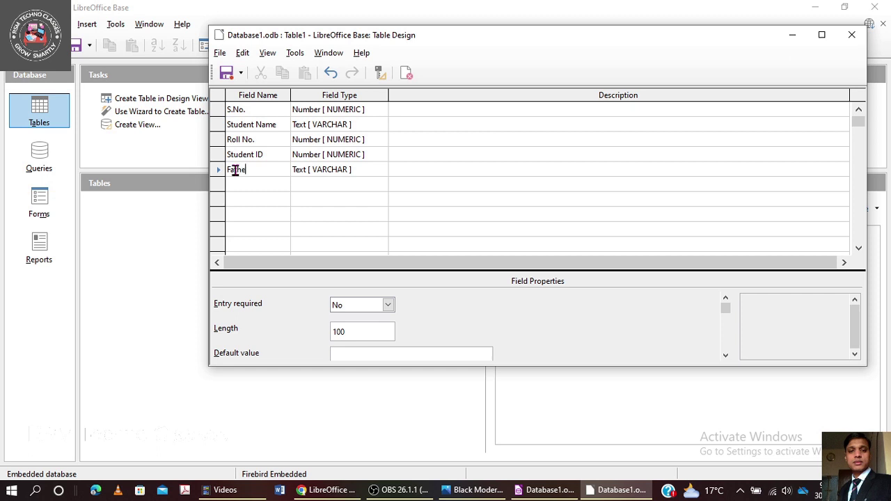
type("r,s Name")
key("Left")
key("Left")
key("Left")
key("Left")
key("Left")
key("Left")
key("BackSpace")
type("'")
left_click(342, 169)
left_click(381, 171)
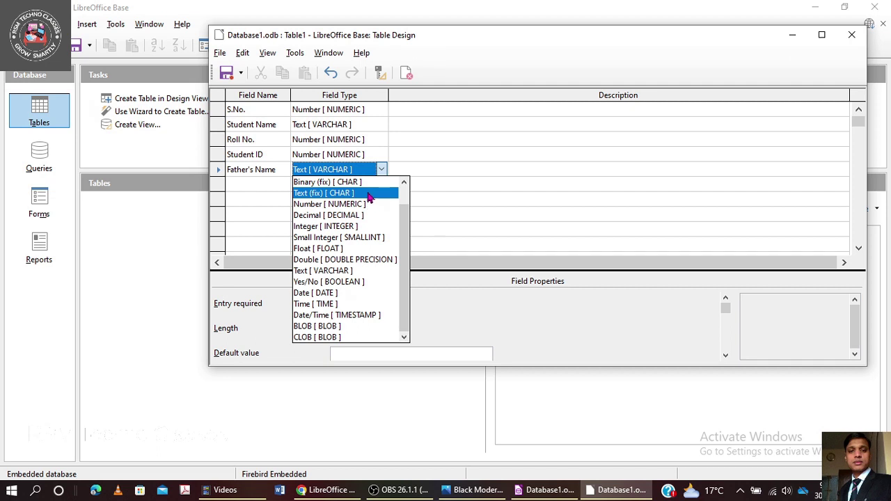
left_click(381, 171)
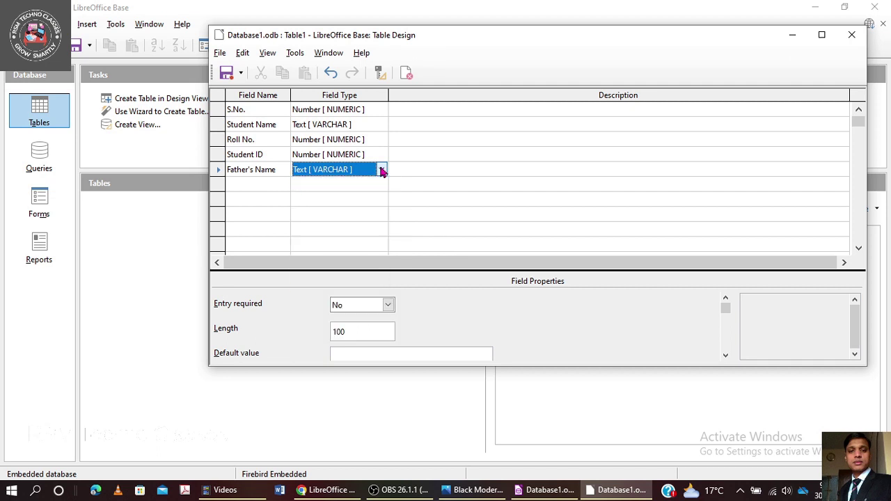
Add a DOB field below Father's Name and set its type to Date [ DATE ].
left_click(237, 185)
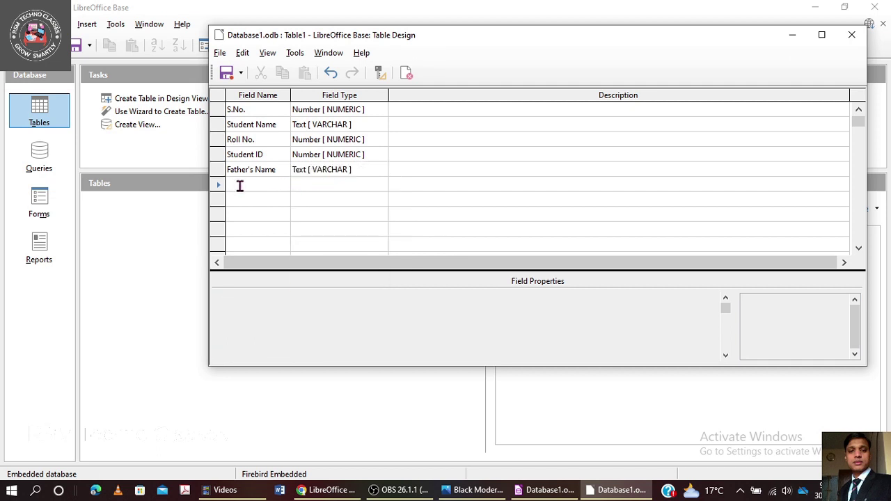
type("D")
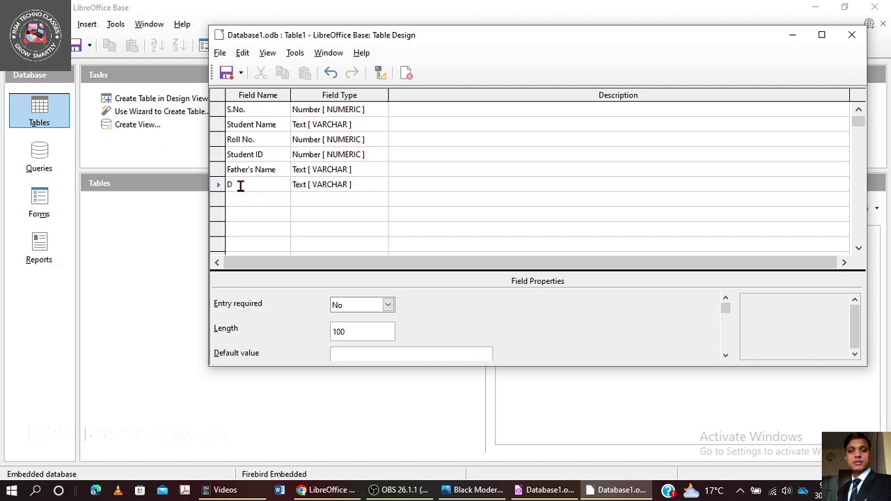
type("OB")
left_click(349, 184)
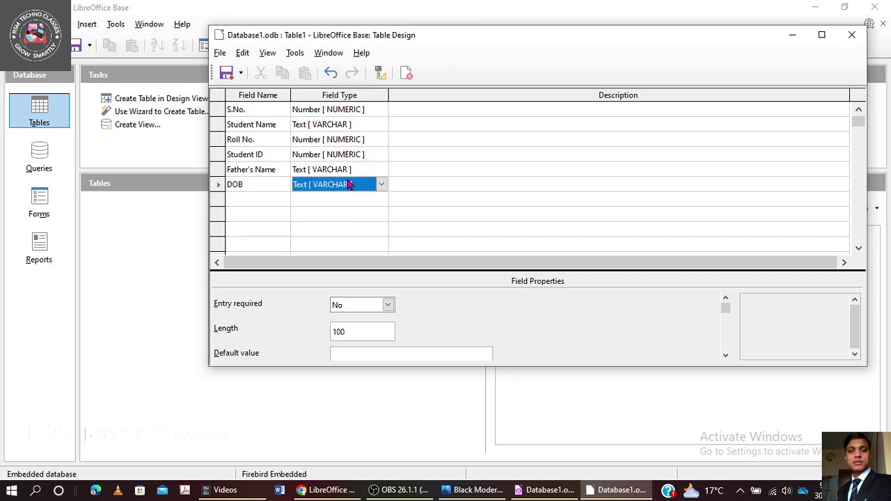
left_click(381, 185)
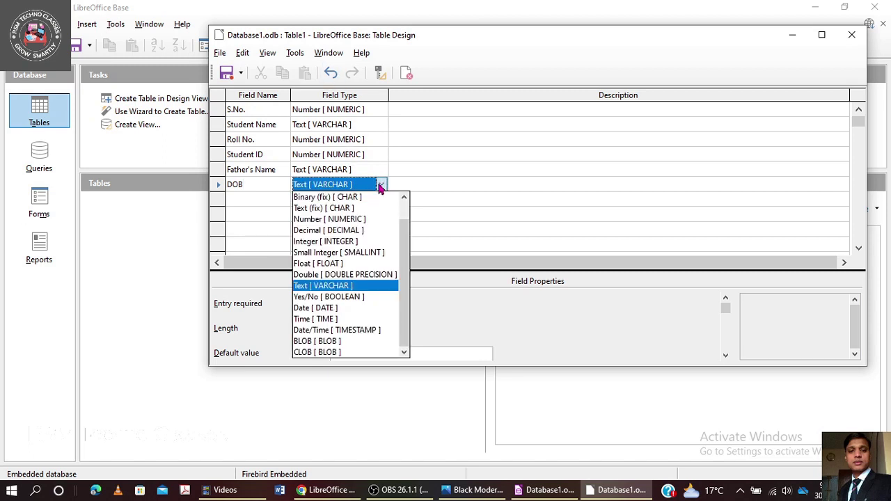
left_click(348, 308)
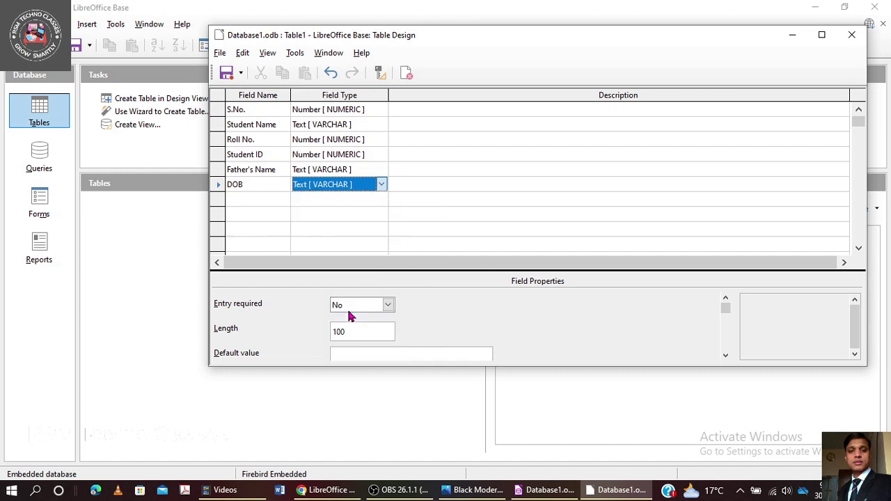
Add a Contact No field below DOB and set its type to Number [ NUMERIC ].
left_click(237, 200)
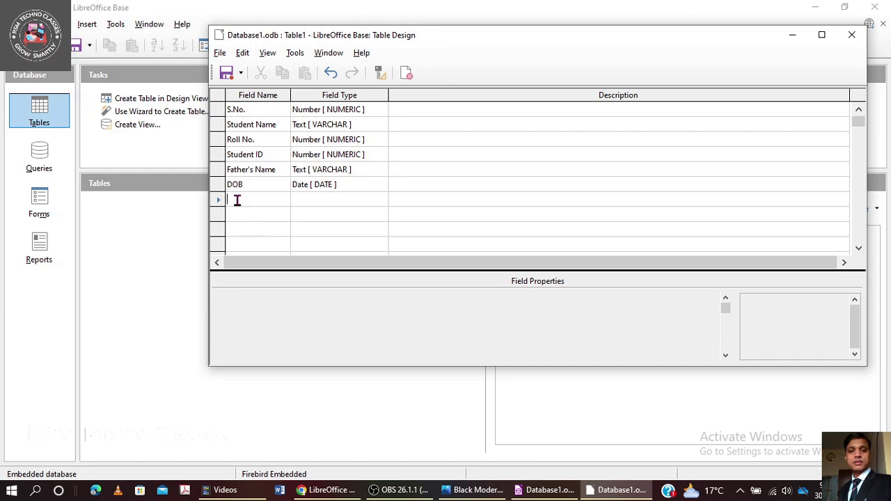
type("Contact")
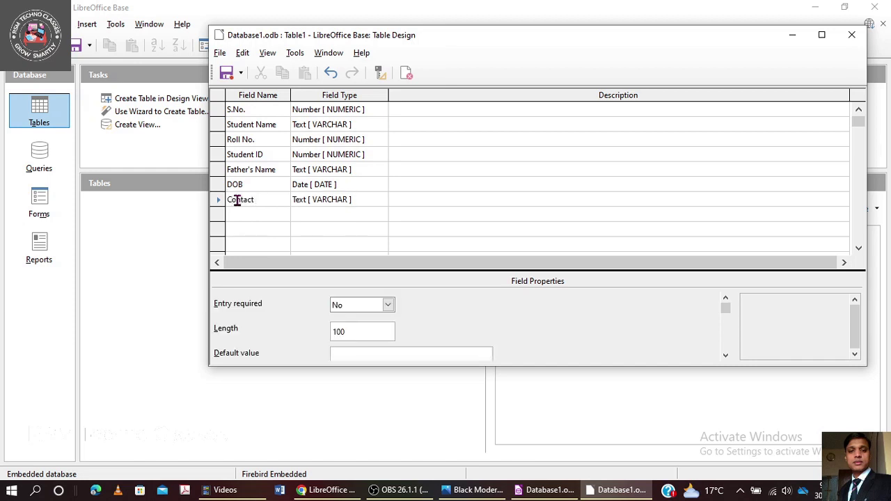
type(" No")
left_click(350, 202)
left_click(379, 201)
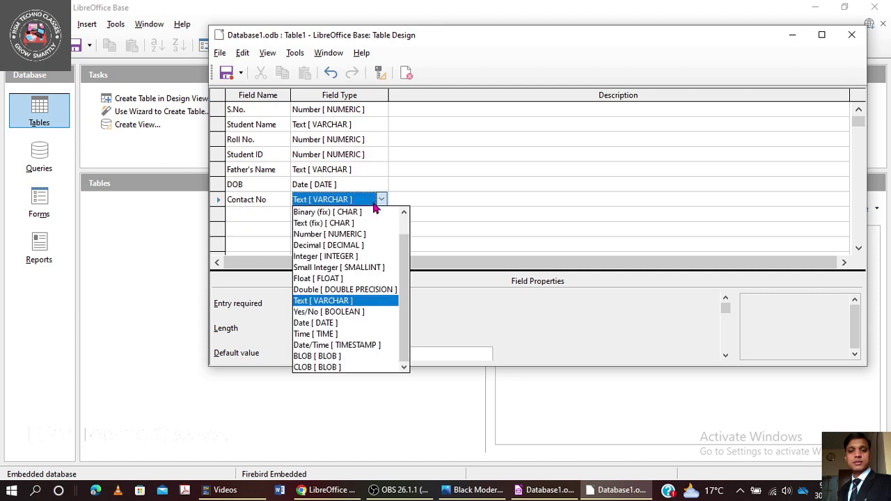
left_click(363, 238)
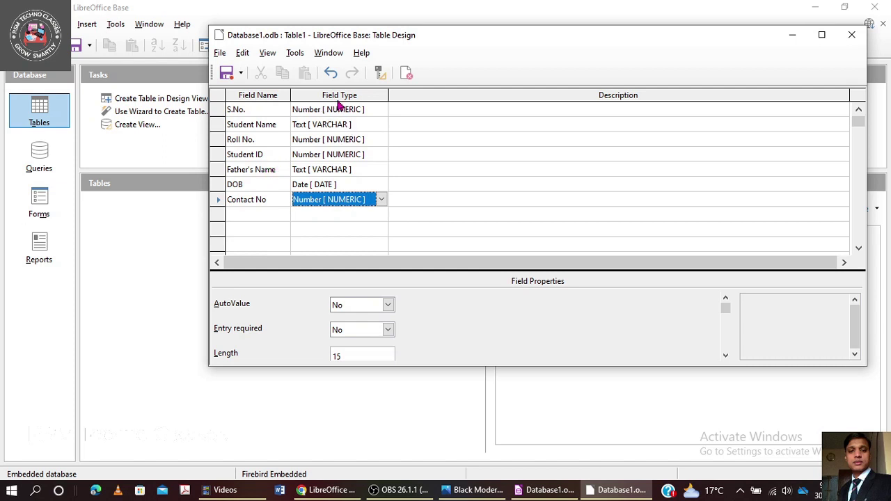
Select the S.No. field and maximize the table design window to show all its field properties.
left_click(247, 110)
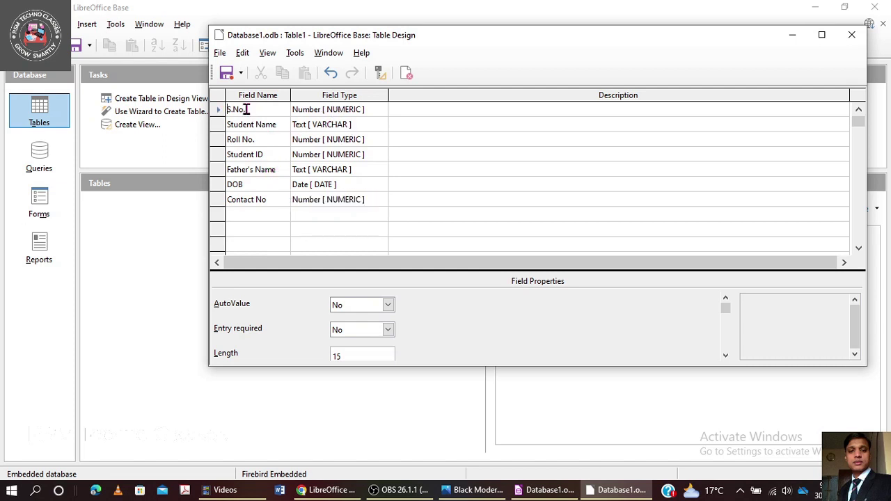
left_click(314, 115)
left_click(262, 112)
left_click(820, 36)
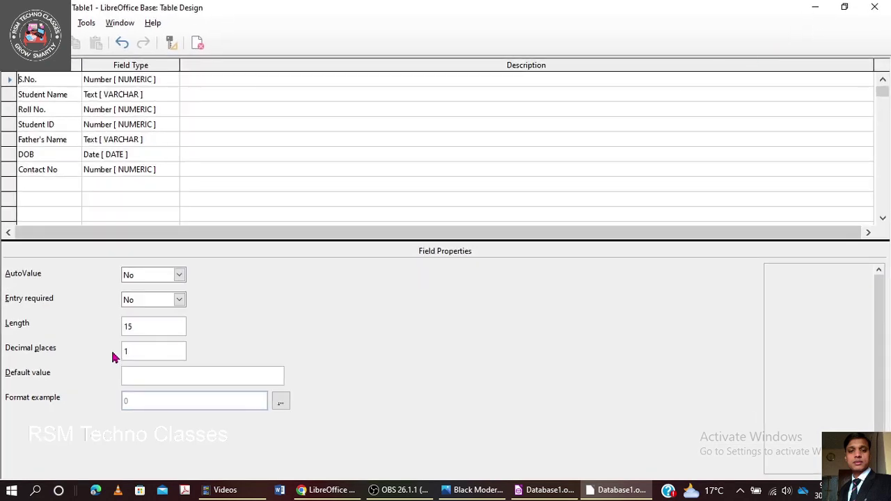
Check the AutoValue and Entry required choices of the S.No. field, and set AutoValue to Yes.
left_click(179, 277)
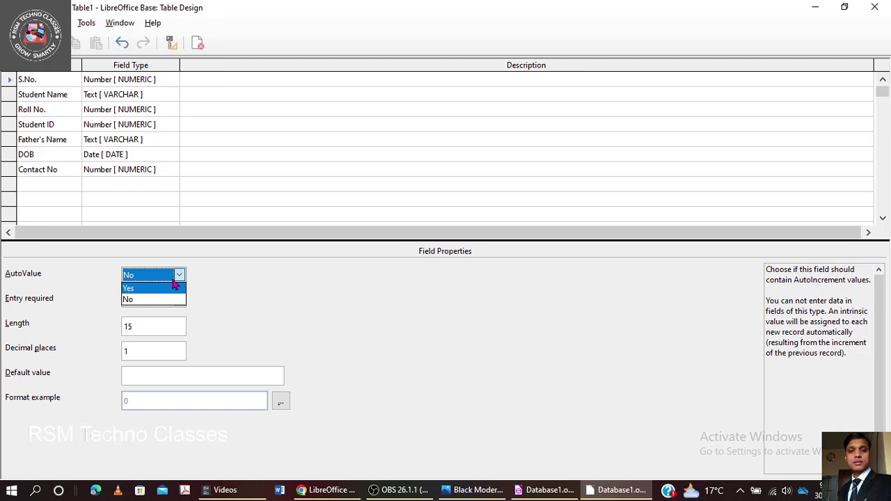
left_click(341, 298)
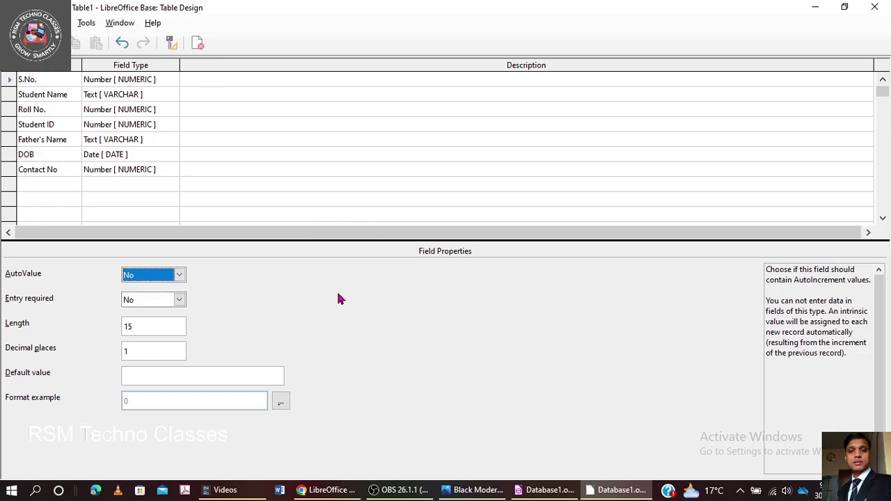
left_click(178, 301)
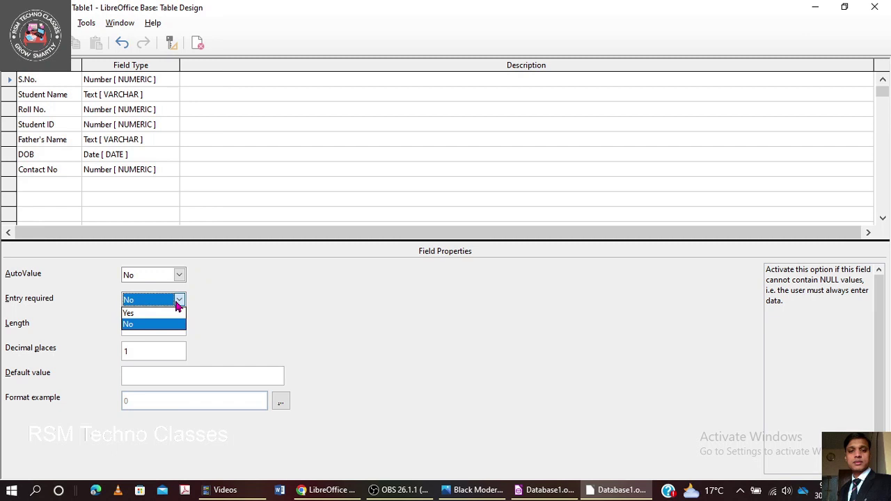
left_click(210, 314)
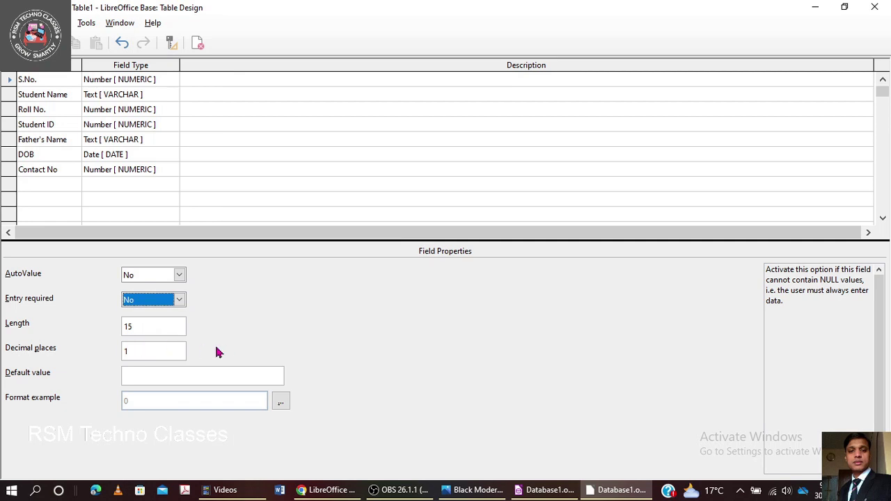
key("Down")
left_click(179, 275)
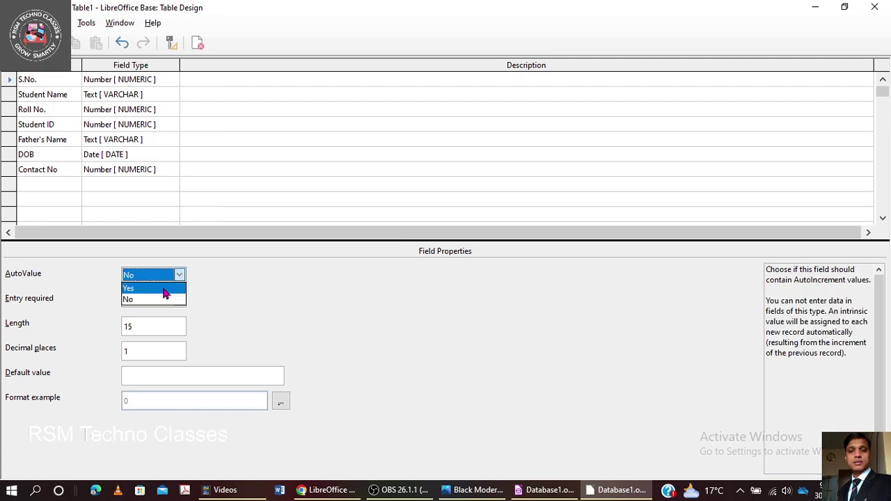
left_click(165, 289)
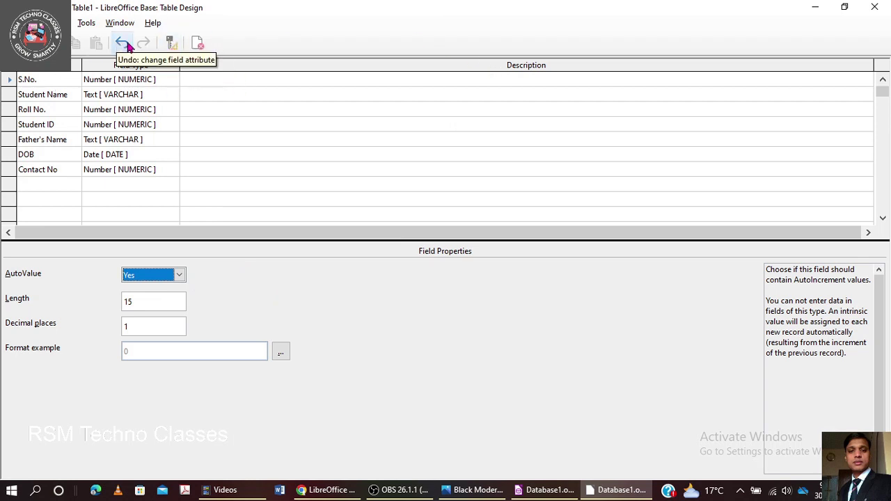
Make S.No. the primary key, and dismiss the save question raised by the index design.
left_click(167, 44)
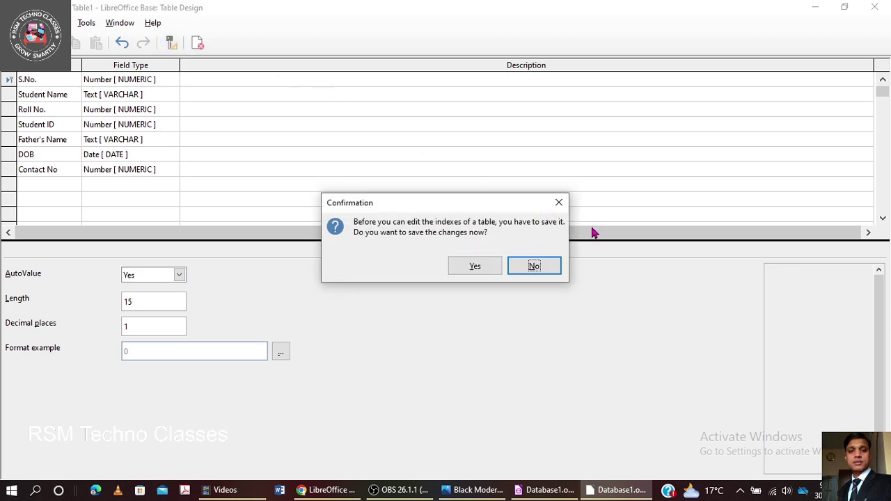
left_click(559, 205)
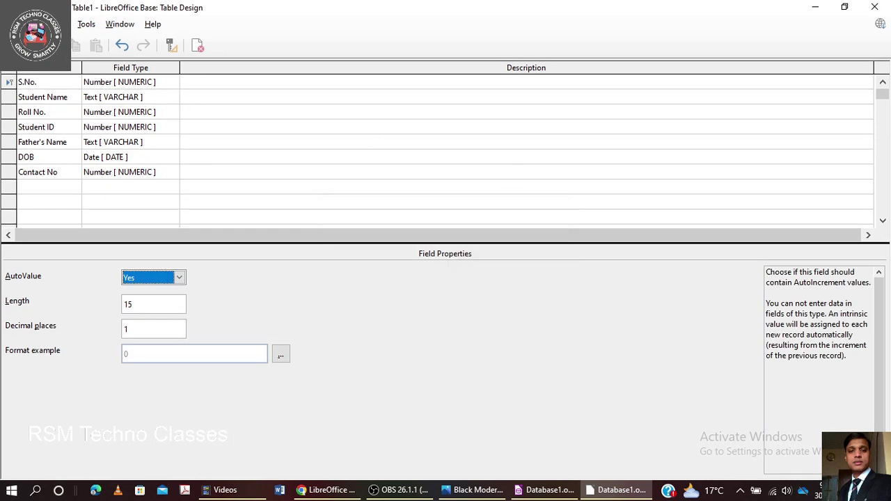
Try to save the table design under the name Student.
key("alt+f")
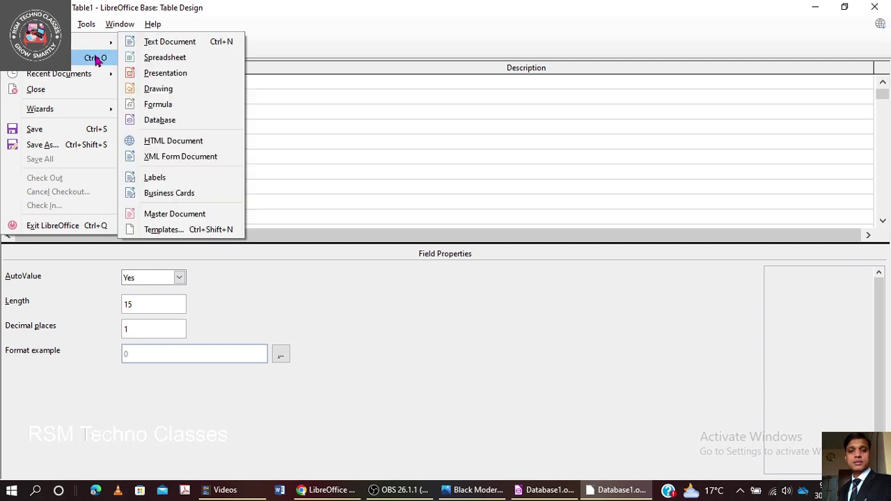
left_click(42, 134)
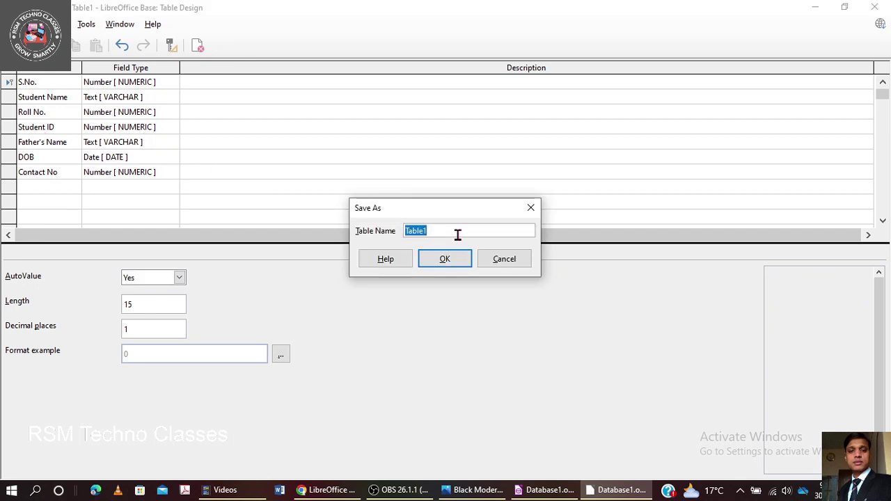
type("Student")
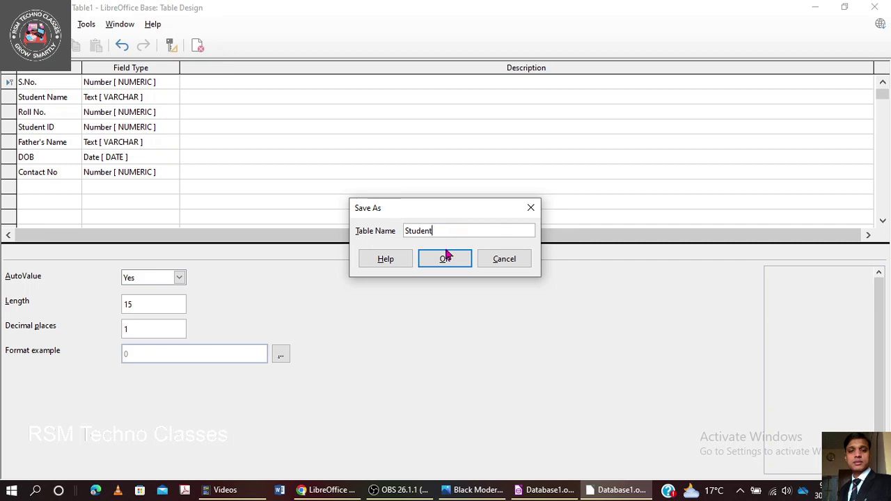
left_click(445, 260)
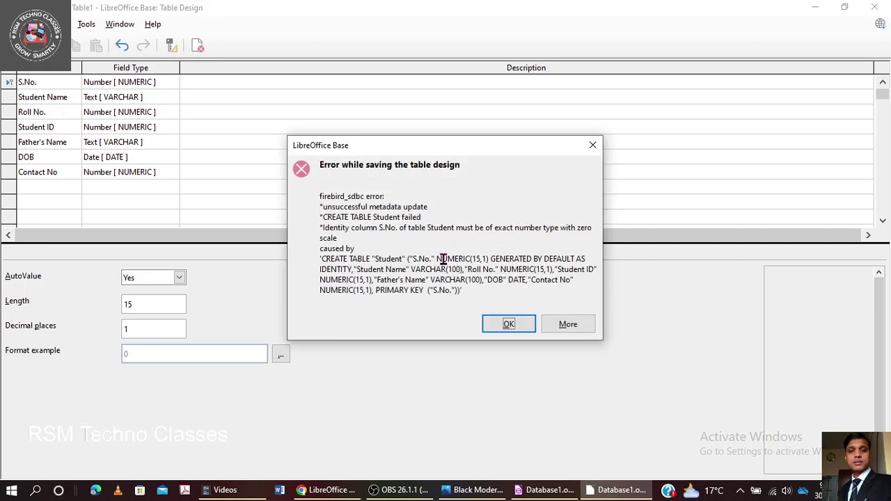
left_click(509, 324)
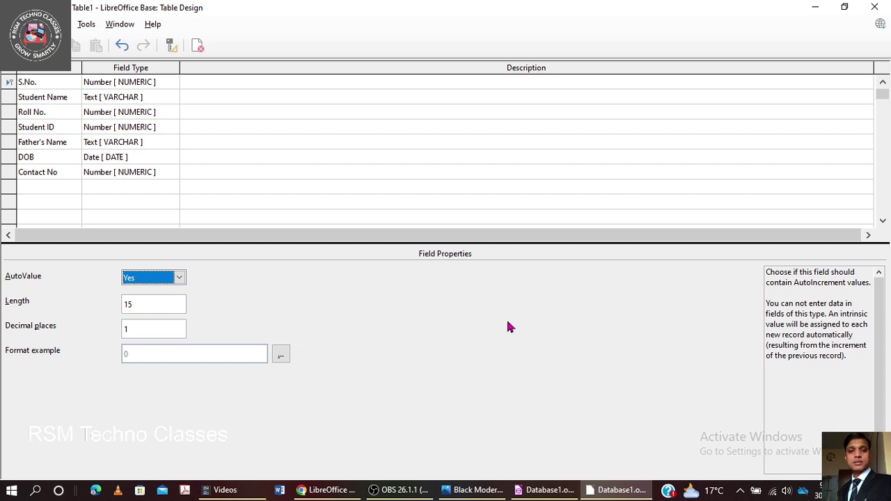
Set AutoValue of the S.No. field to No and save the table design as Table1.
left_click(180, 277)
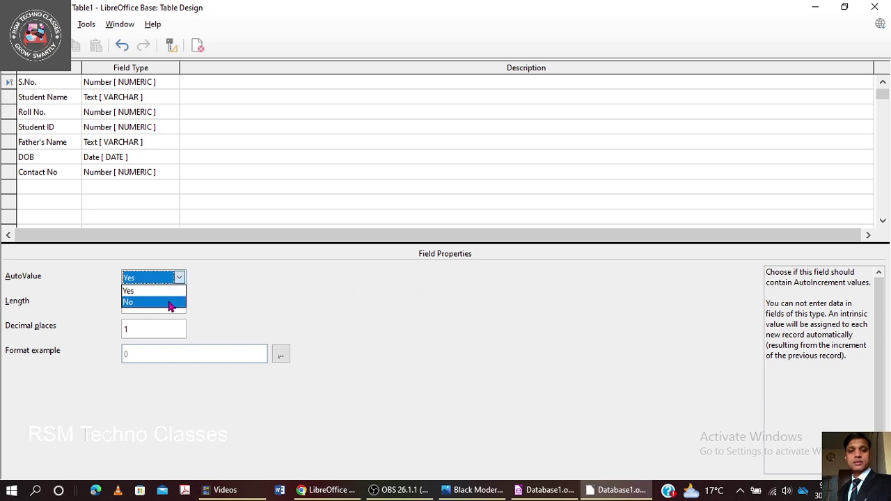
left_click(171, 303)
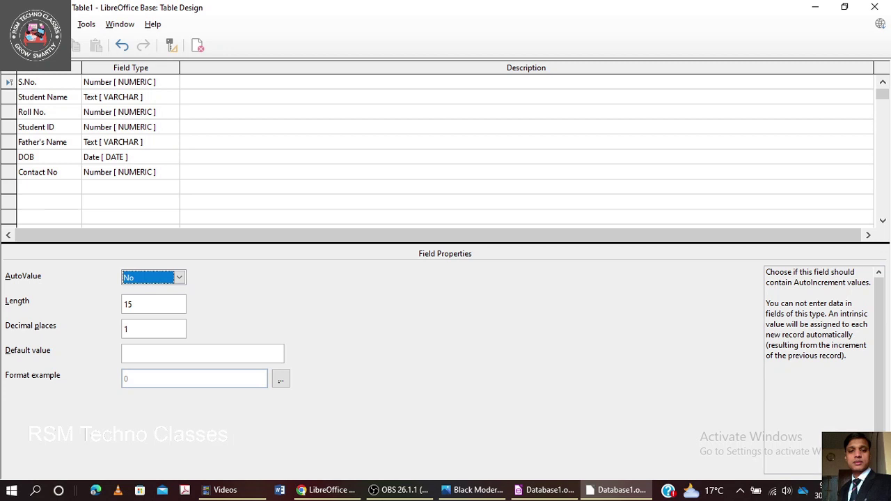
left_click(12, 23)
left_click(37, 132)
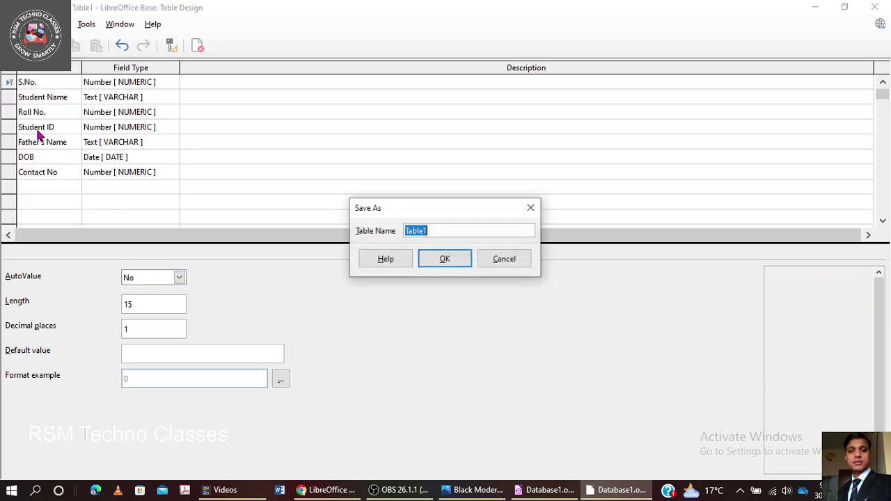
left_click(438, 264)
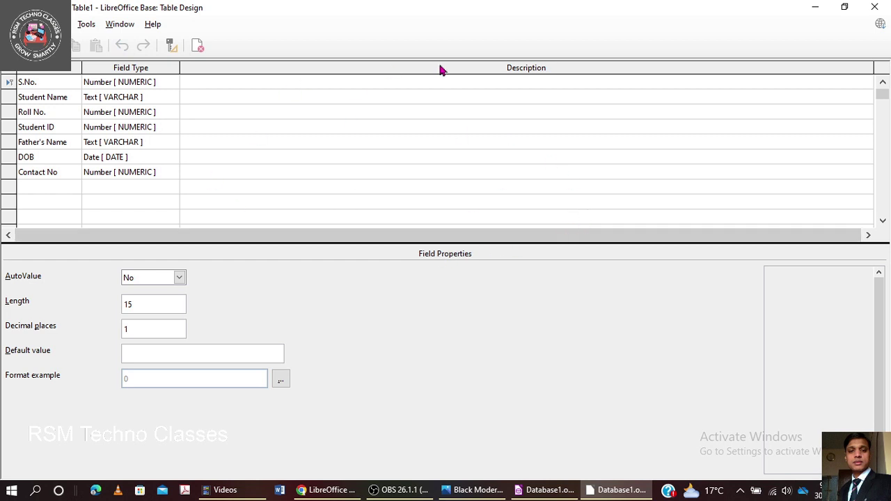
Open Table1 for data entry from the database window and restore its data view to a smaller floating window.
left_click(812, 8)
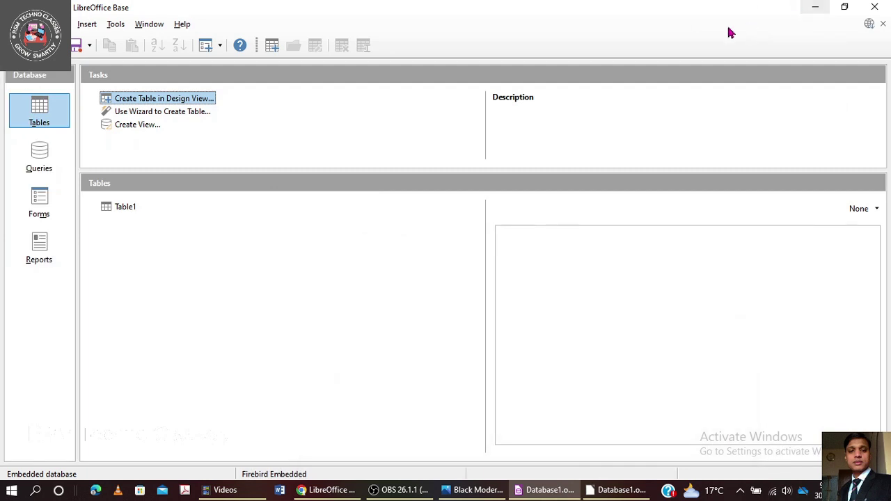
left_click(128, 211)
double_click(128, 210)
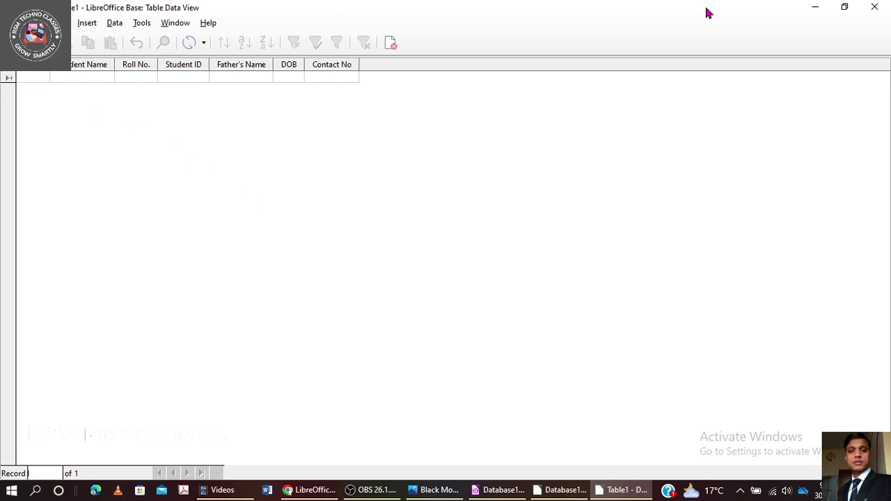
left_click(844, 7)
left_click_drag(529, 68, 600, 72)
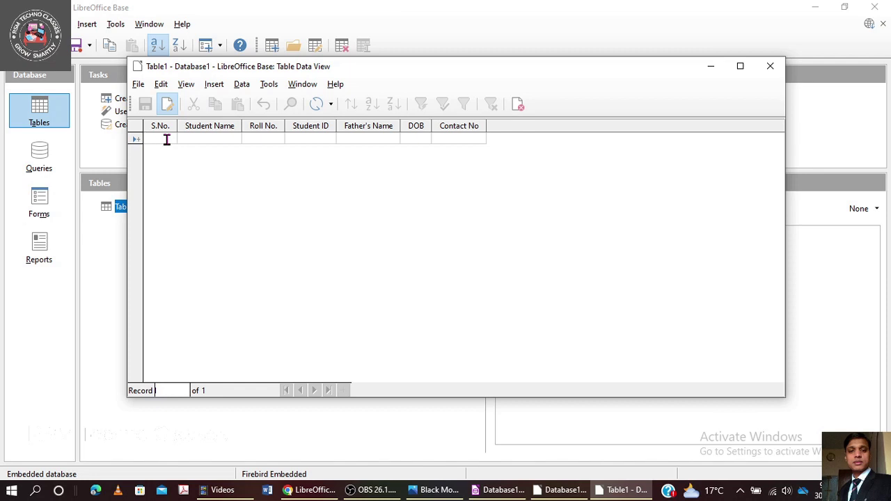
Start the first record with S.No. 1, the student's name, Roll No. 1, the student ID and the father's name.
type("1")
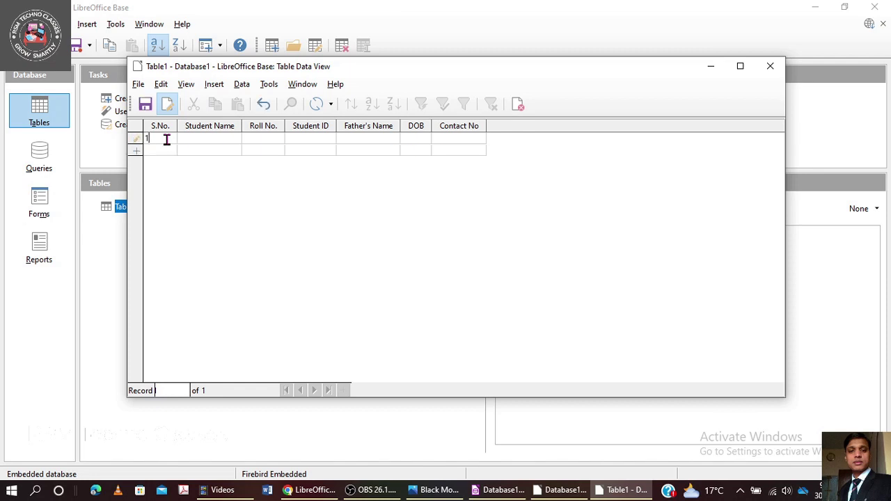
type("ra")
type("vi")
type("01")
key("Tab")
type("1023")
key("Tab")
type("SK")
Enter the first student's date of birth and widen the DOB column to fit the full date.
key("Tab")
type("02/01/00")
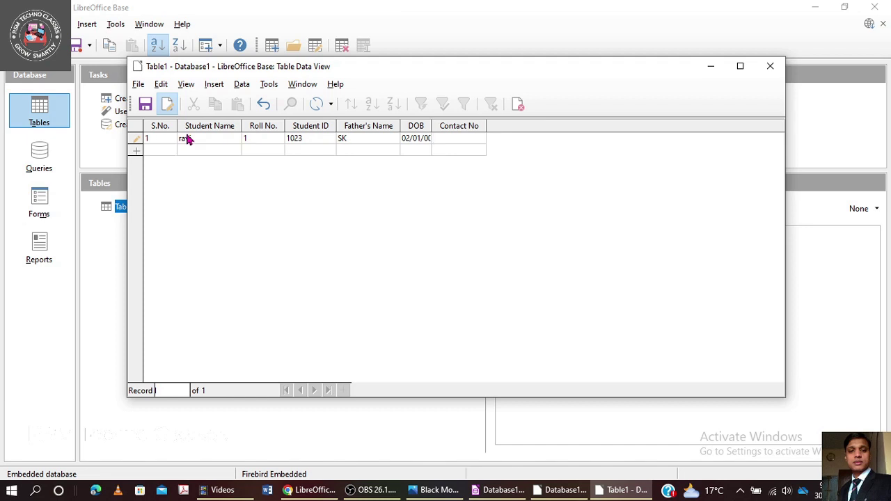
left_click_drag(432, 126, 455, 126)
key("Tab")
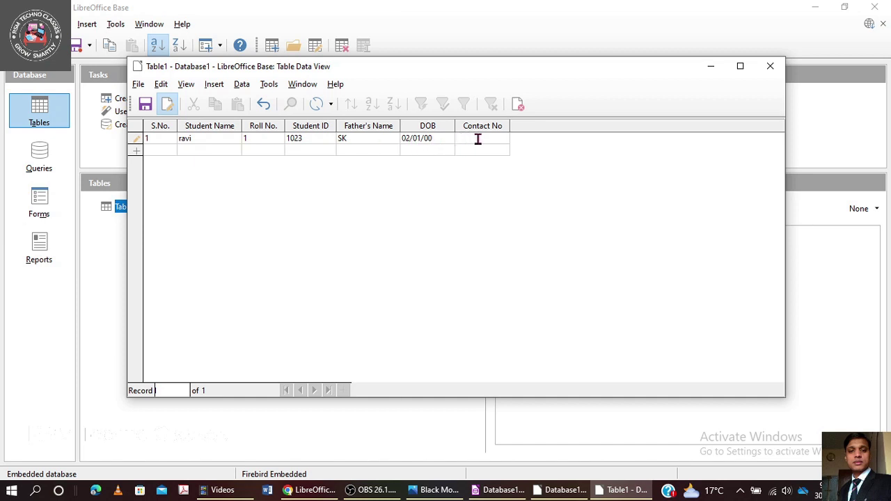
Fill in the first student's contact number as digits only, without a decimal point.
type("111.2362")
left_click(479, 139)
key("Left")
key("Left")
key("BackSpace")
Add a second record with S.No. 2 and save it.
left_click(157, 151)
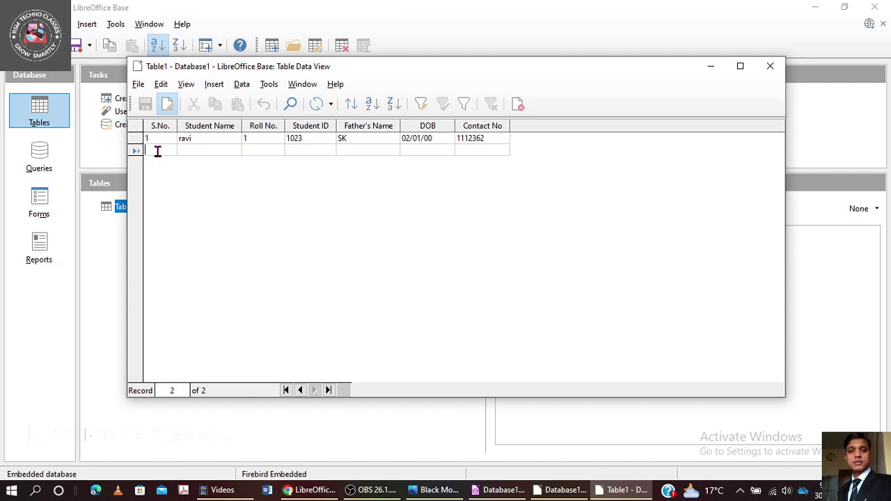
type("2")
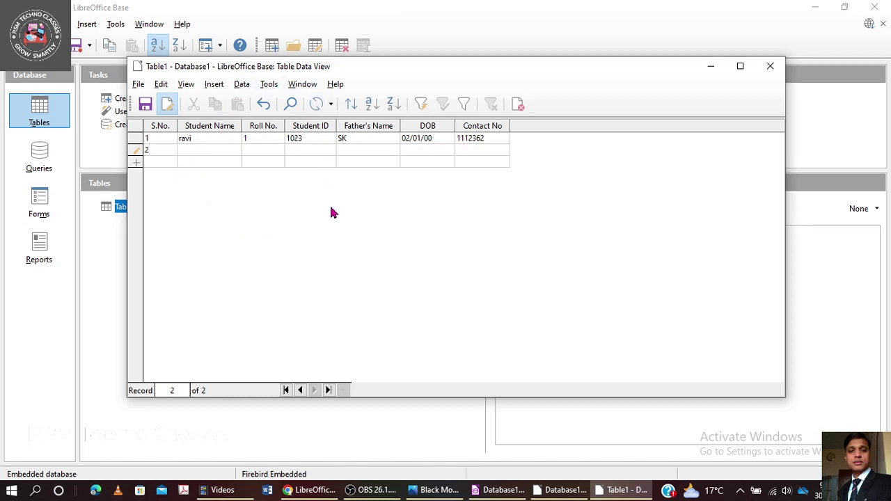
left_click(147, 104)
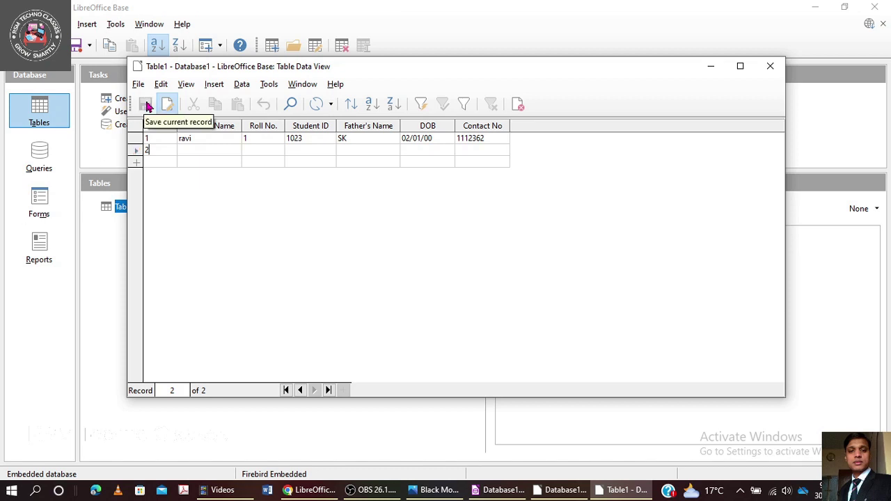
Fill in the second record's student name, Roll No. 2, student ID and father's name.
left_click(213, 150)
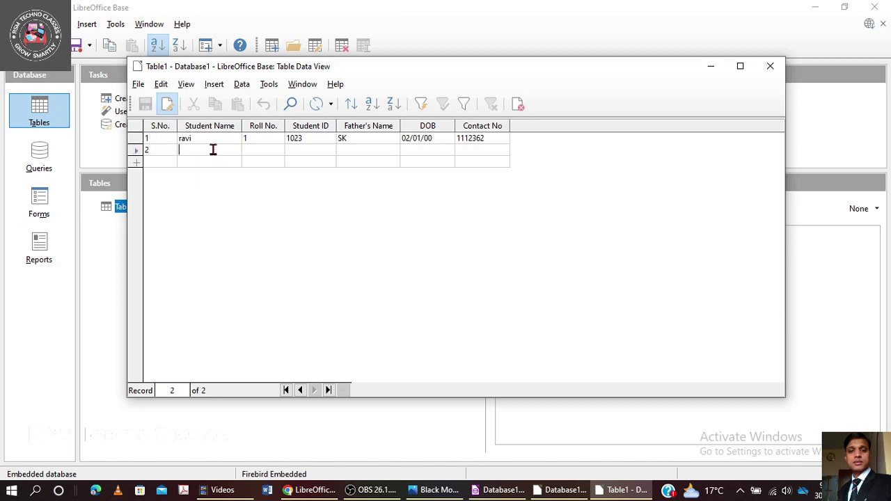
type("rakesh")
key("Tab")
type("2")
key("Tab")
type("1024")
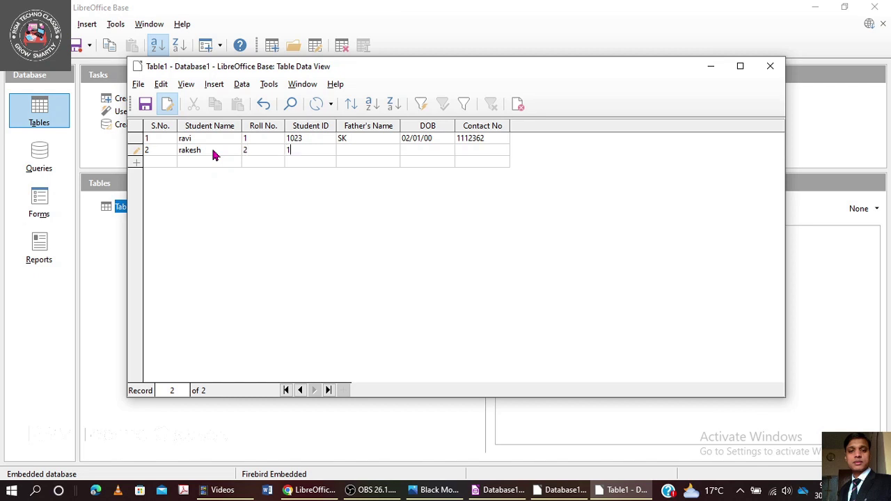
key("Tab")
type("MK")
Try to complete the second record with the date of birth and contact number and save it.
key("Tab")
type("02")
type("/01")
key("BackSpace")
key("BackSpace")
key("BackSpace")
type("1")
key("BackSpace")
type("/05/")
type("1")
key("BackSpace")
type("98")
left_click(215, 154)
left_click(481, 150)
type("5265454")
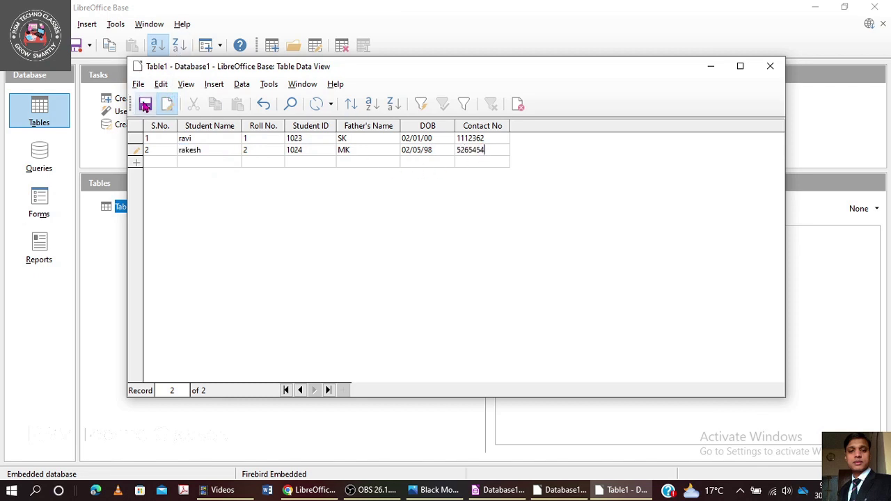
left_click(143, 104)
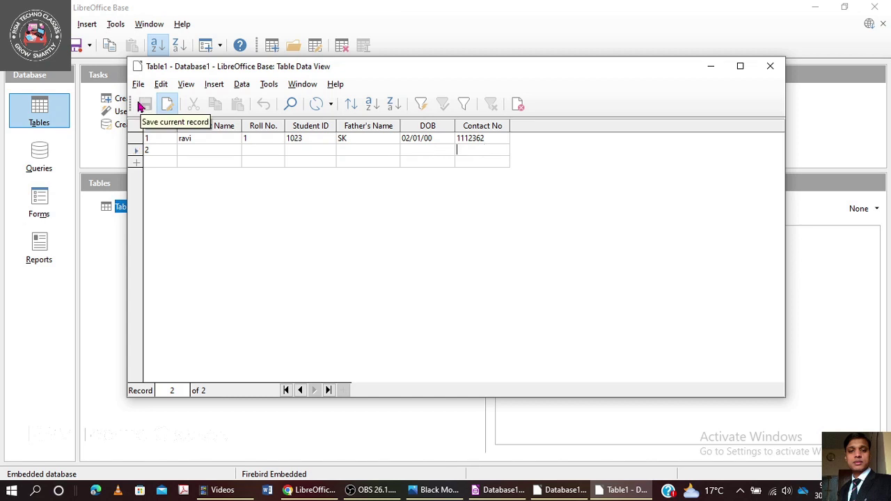
left_click(138, 85)
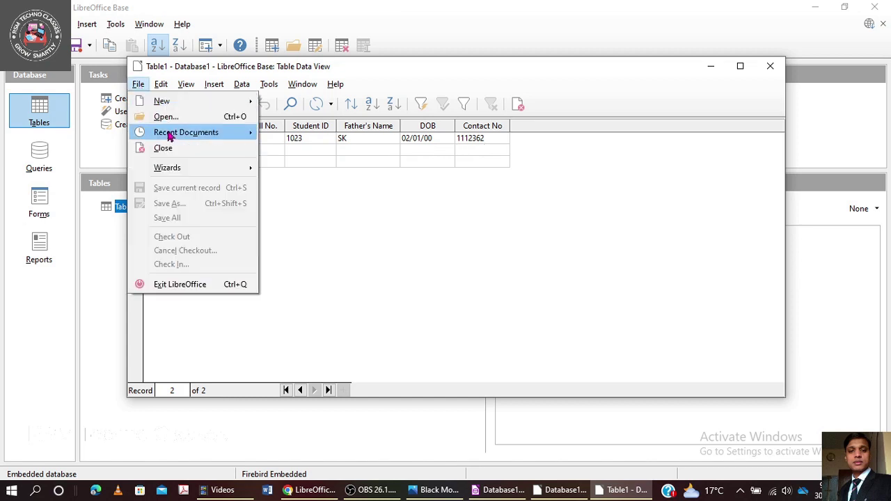
left_click(395, 240)
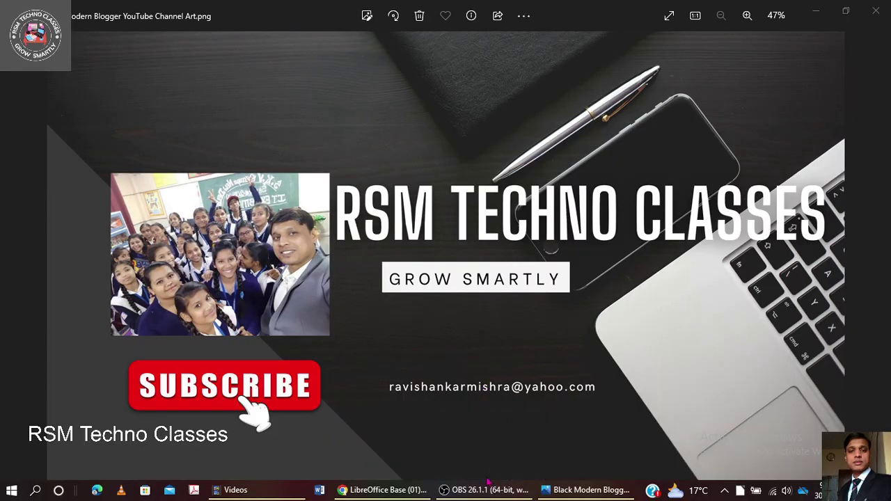
mouse_move(491, 492)
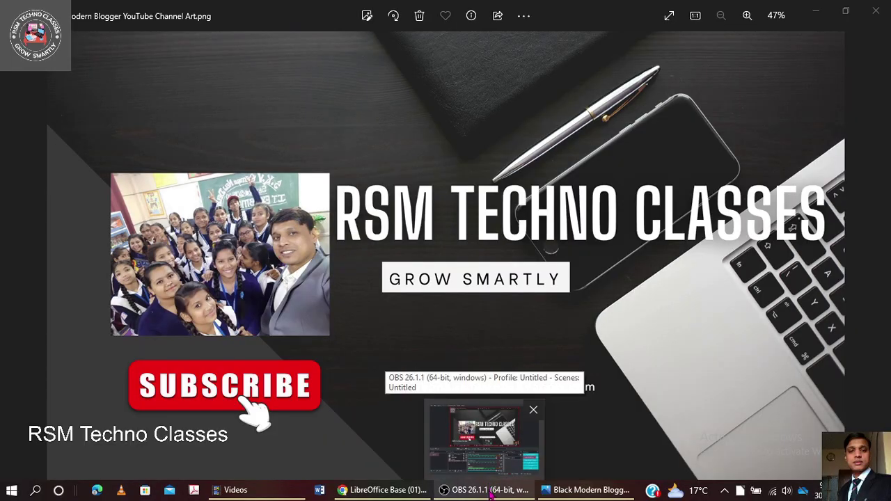